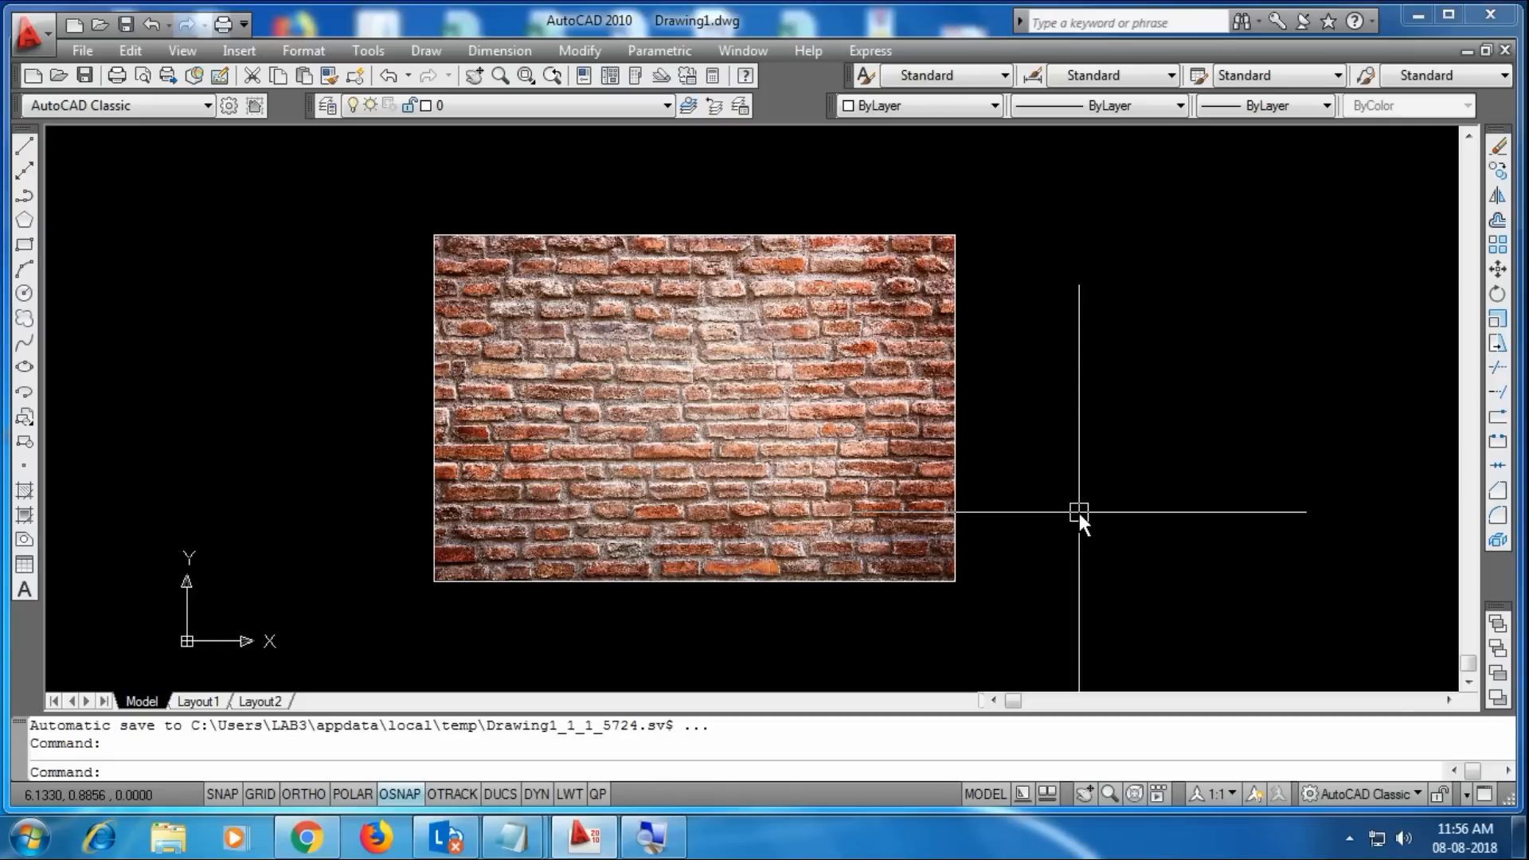
- Erase everything in the drawing and choose the image file a1 on the Desktop as a raster image reference
{"action": "key", "text": "ctrl+a"}
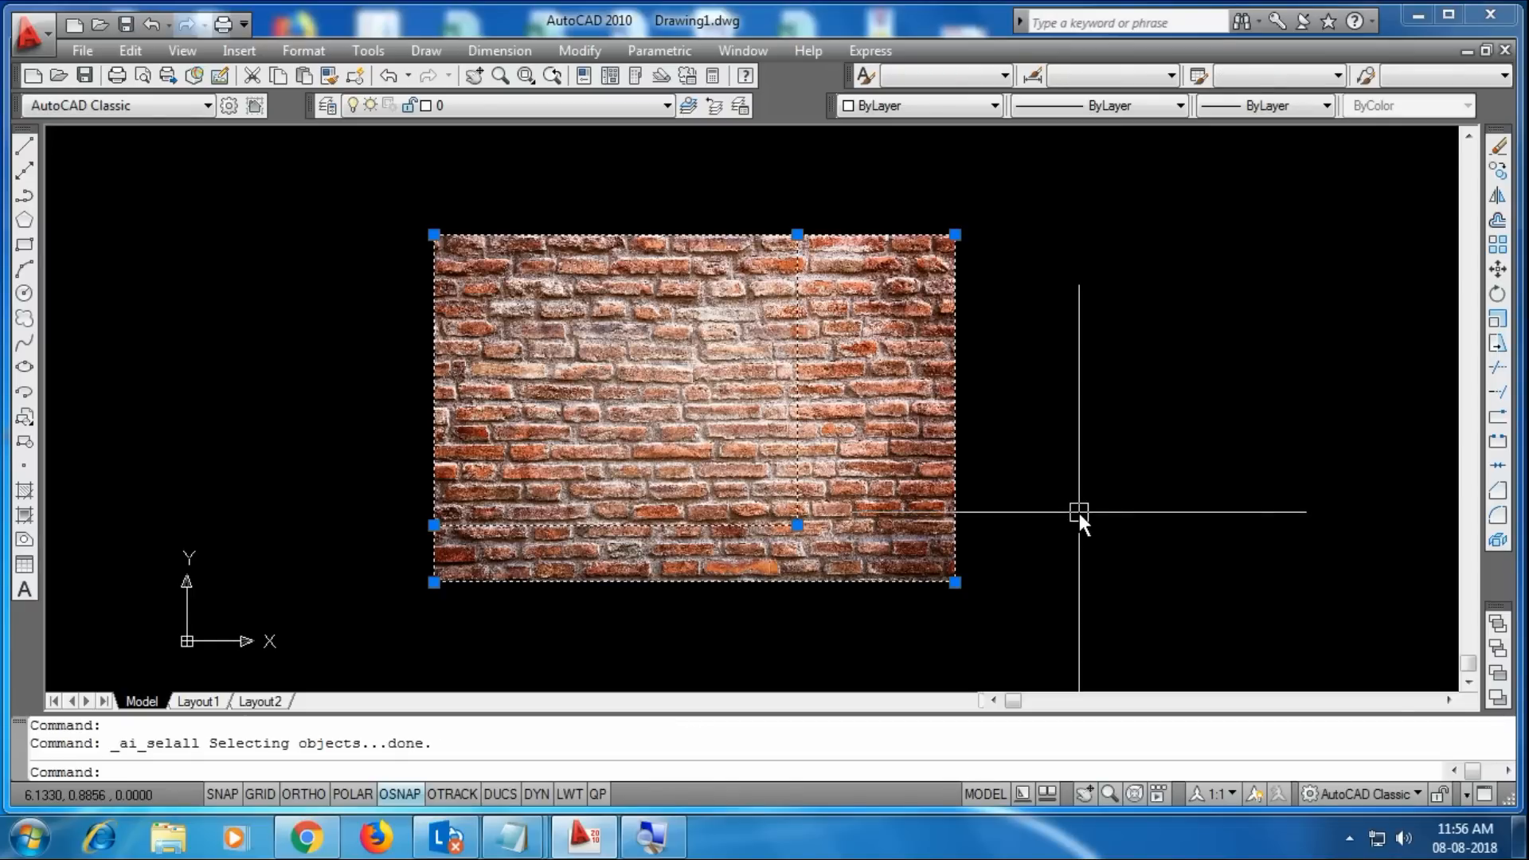
{"action": "key", "text": "Delete"}
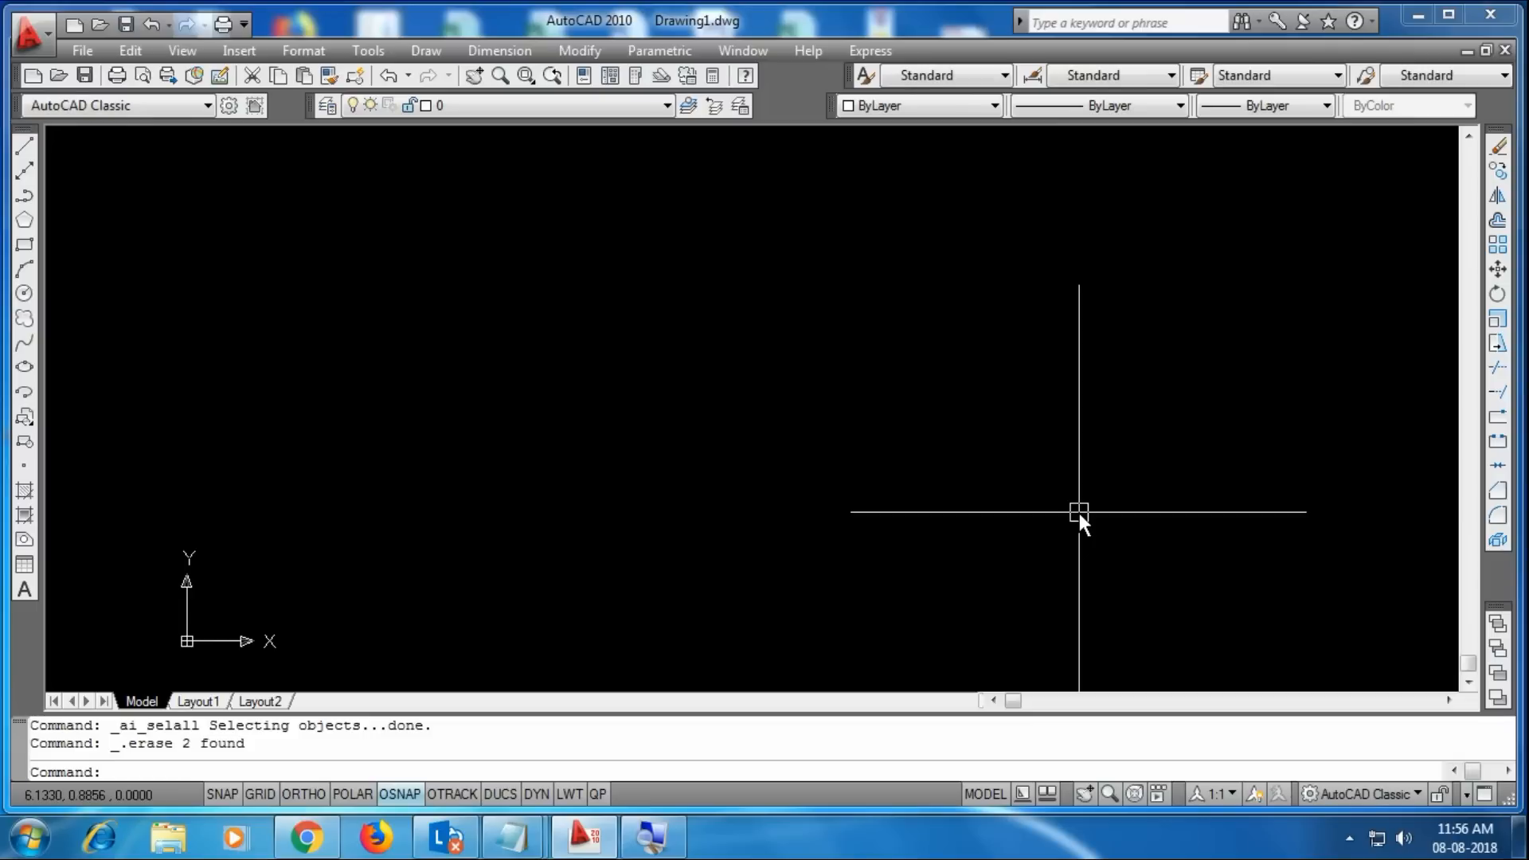
{"action": "left_click", "coordinate": [231, 48]}
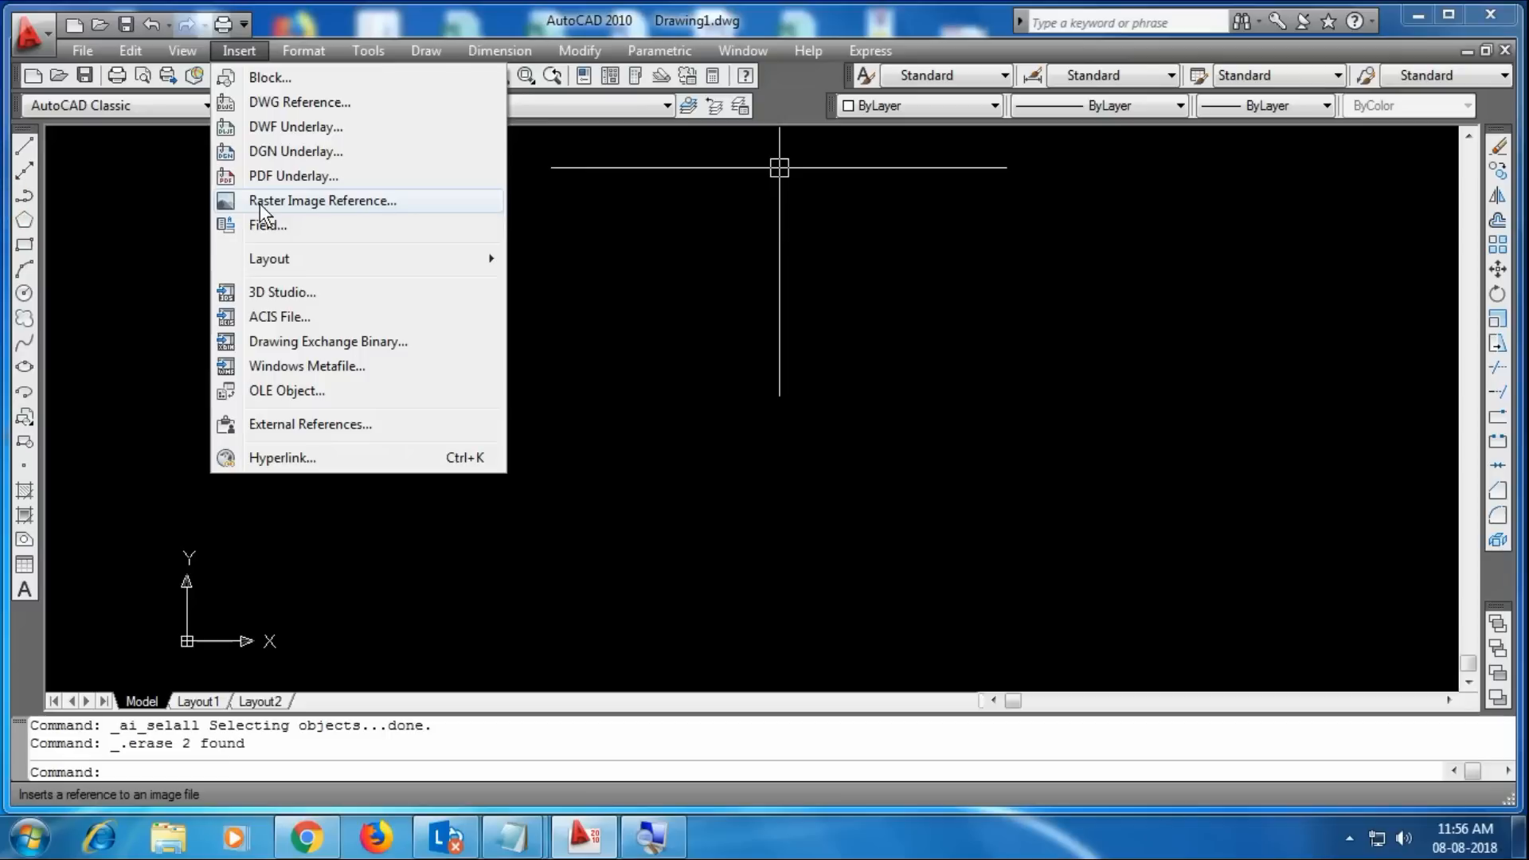
{"action": "left_click", "coordinate": [260, 201]}
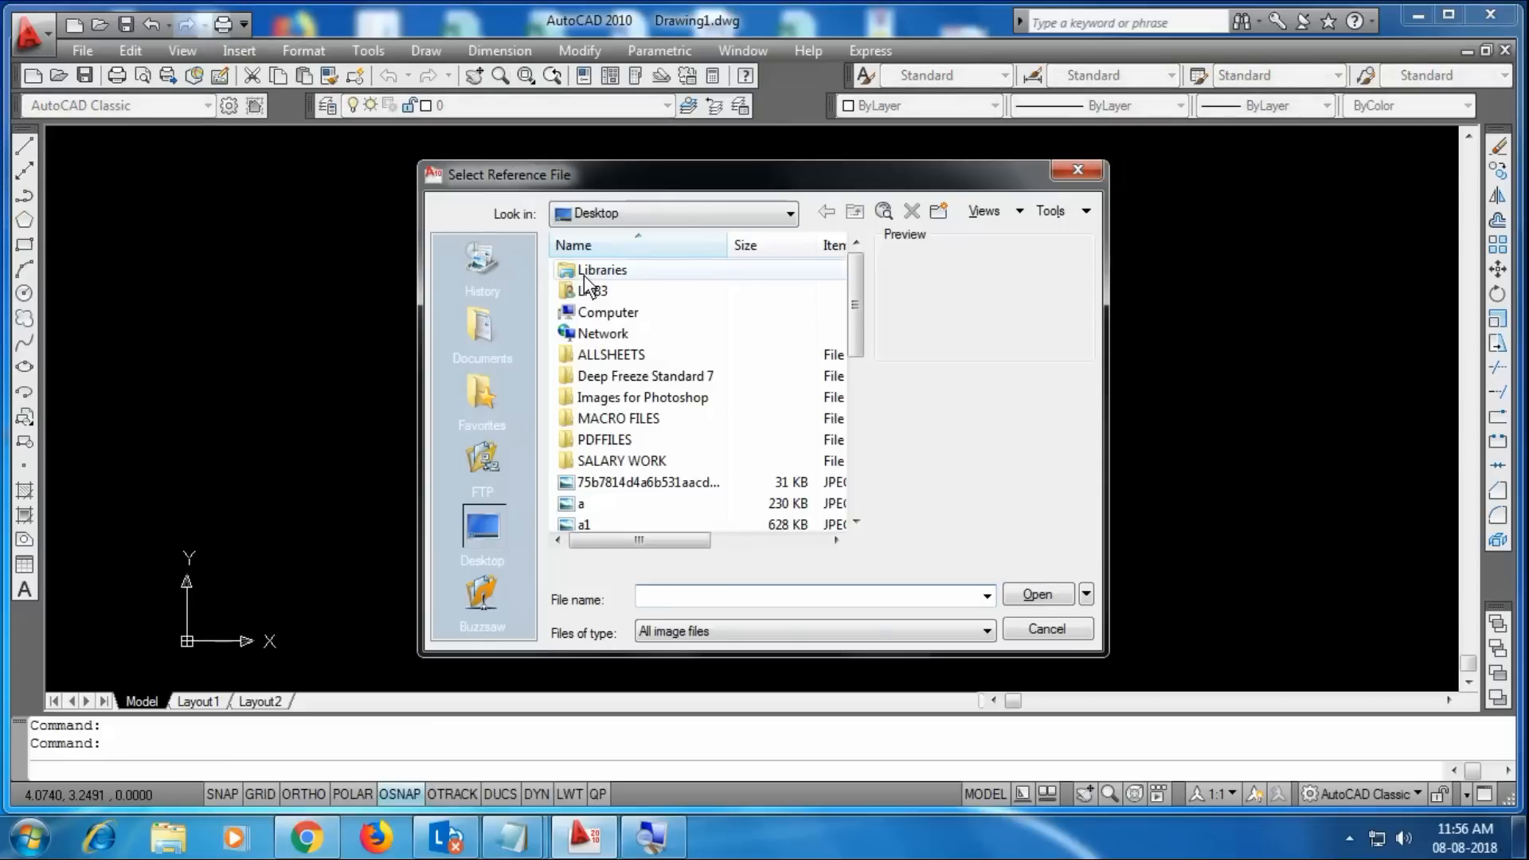
{"action": "left_click", "coordinate": [638, 481]}
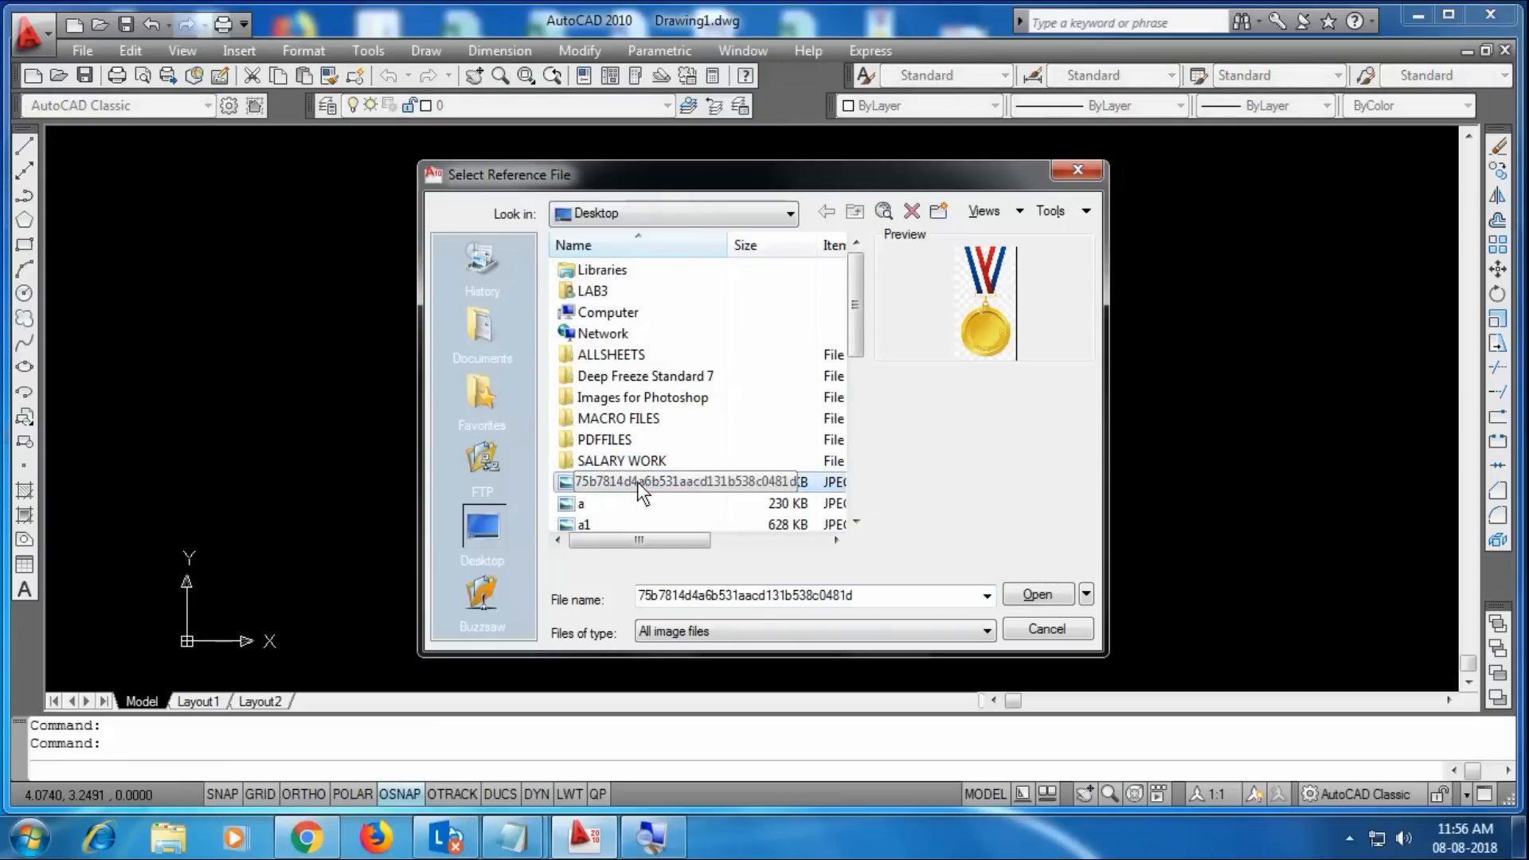
{"action": "scroll", "coordinate": [637, 481], "scroll_direction": "down", "scroll_amount": 1}
{"action": "left_click", "coordinate": [589, 461]}
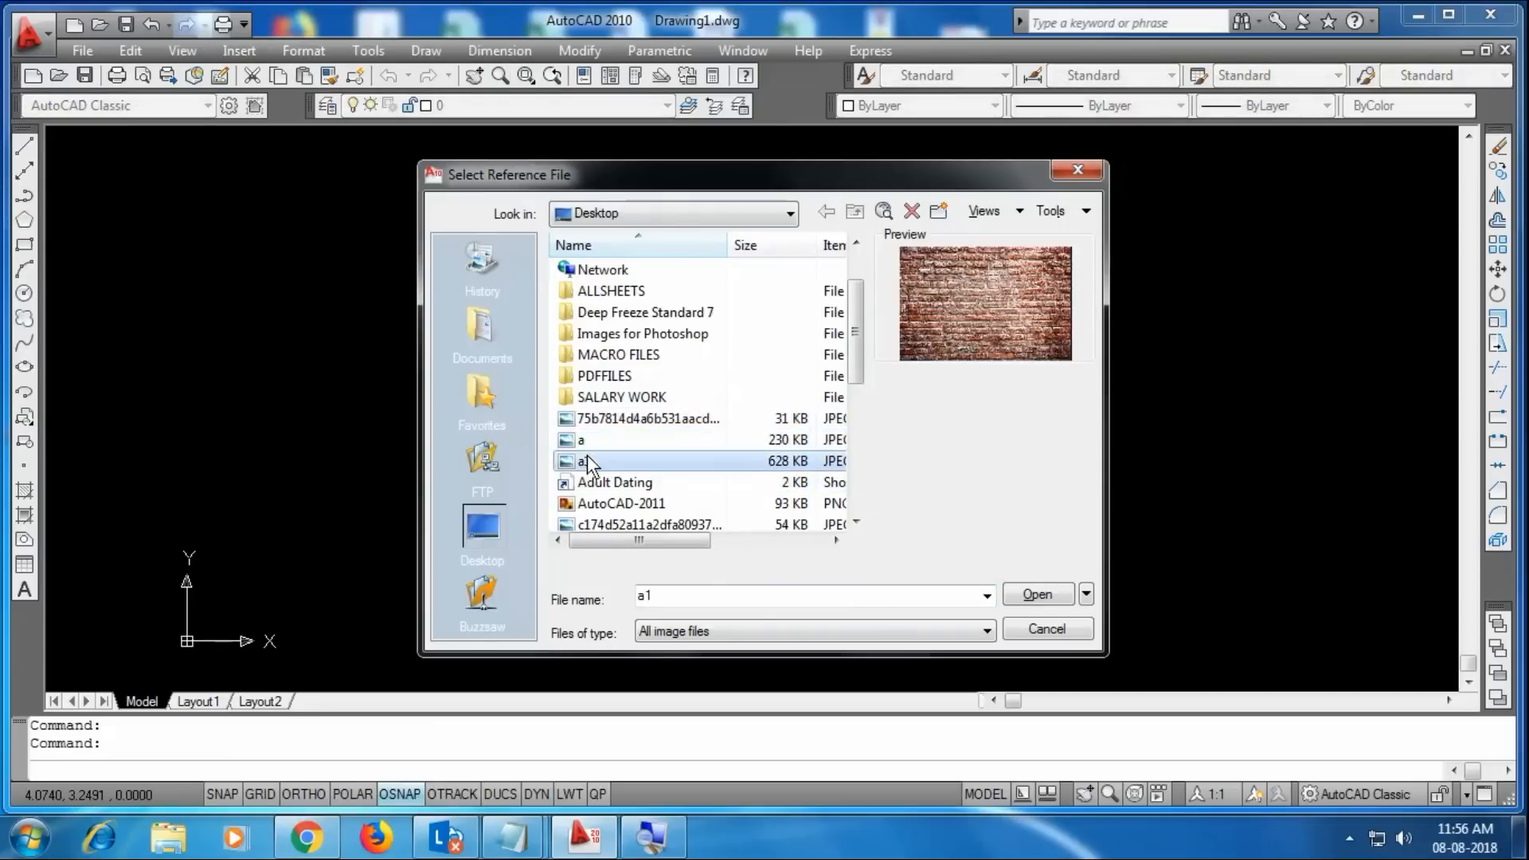
{"action": "scroll", "coordinate": [589, 470], "scroll_direction": "down", "scroll_amount": 1}
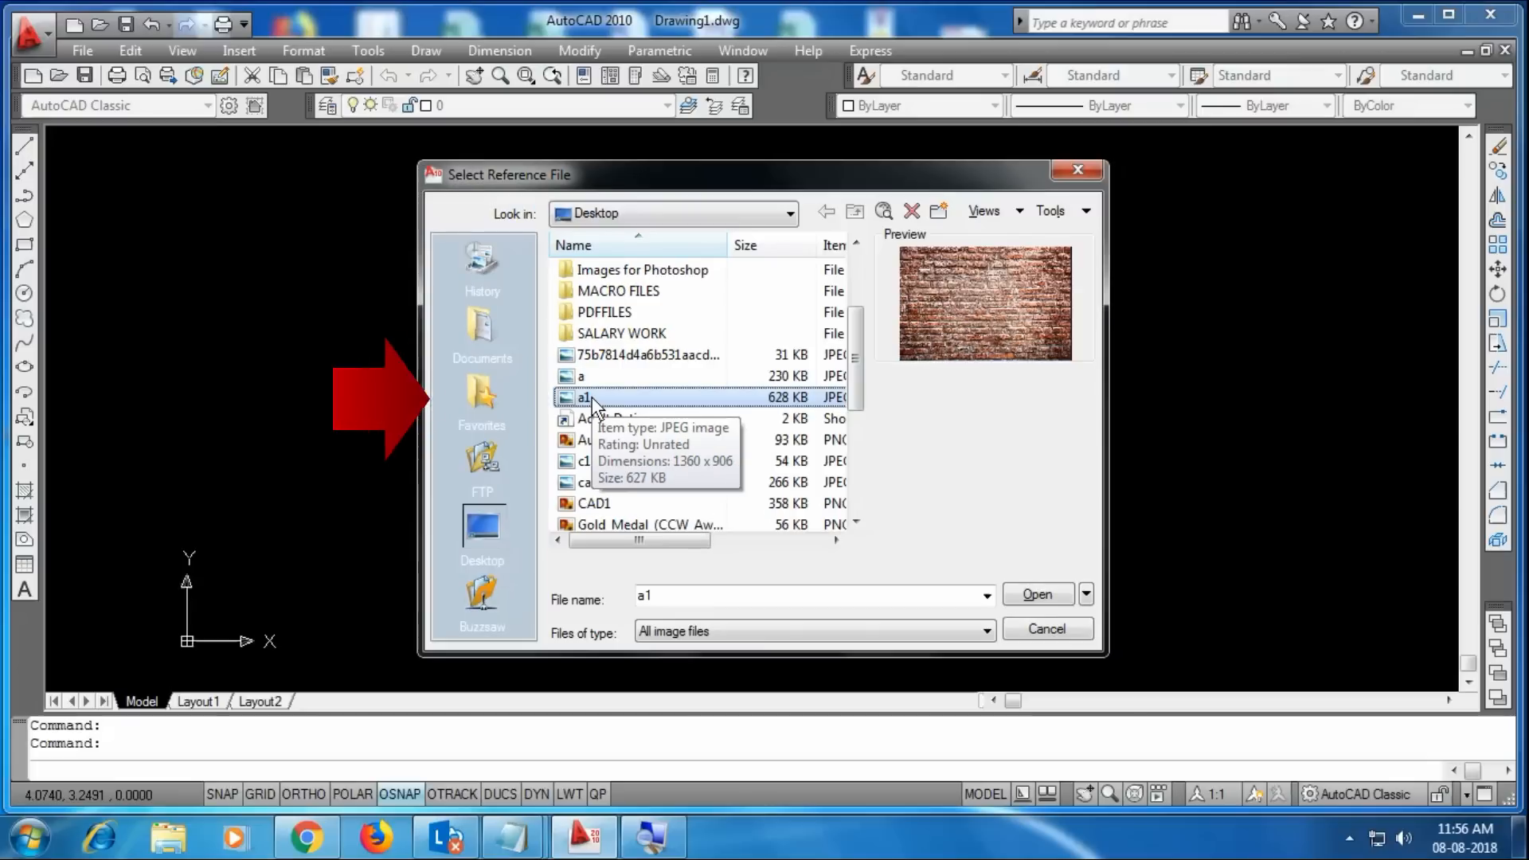
{"action": "left_click", "coordinate": [1026, 593]}
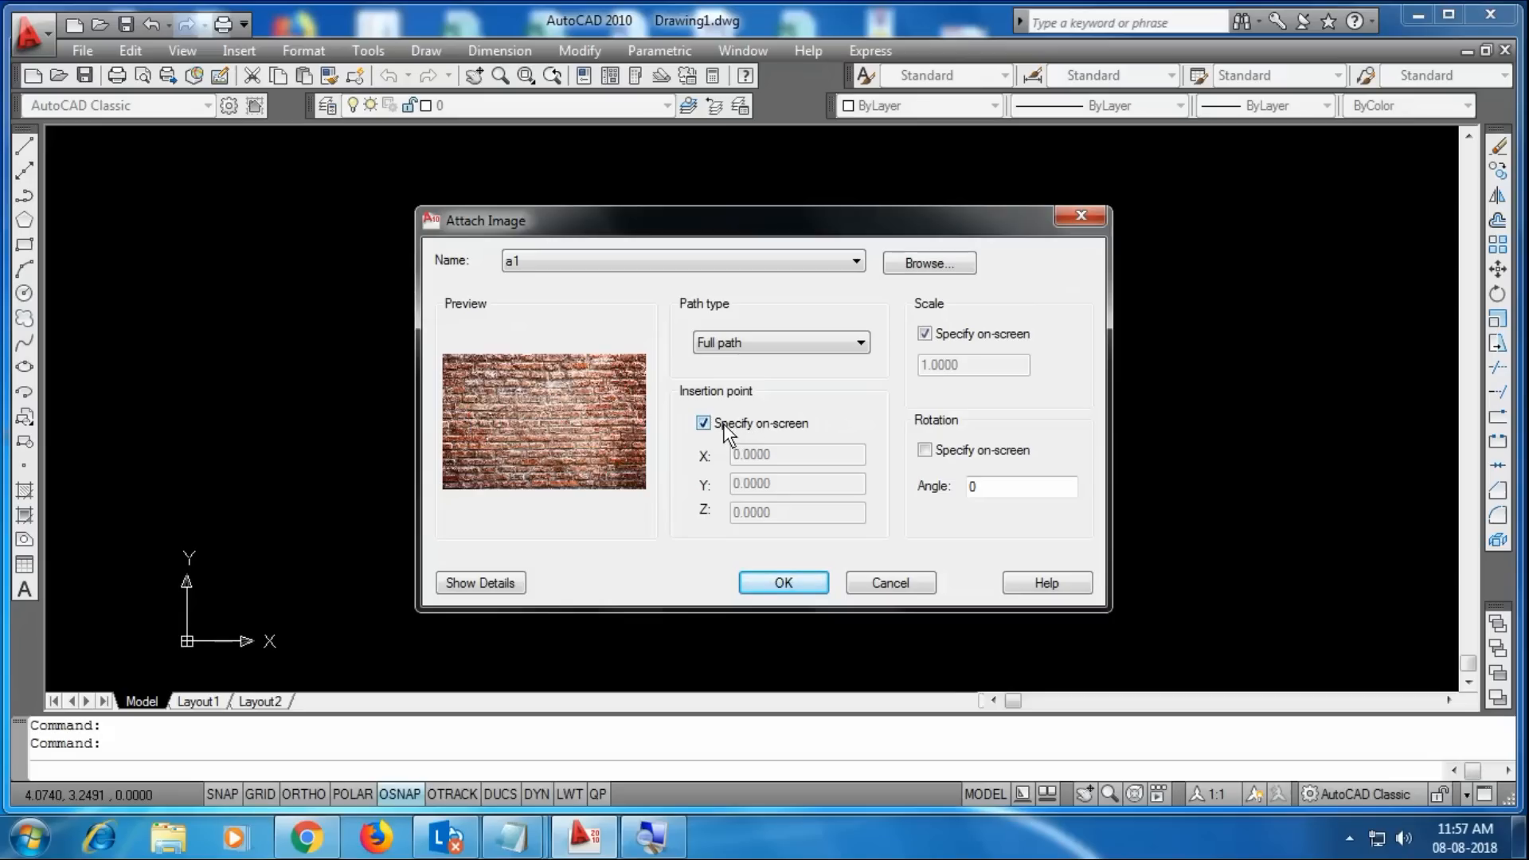
- Attach image a1 with full path, rotation angle 0, and insertion point and scale specified on-screen, placing it mid-drawing
{"action": "left_click", "coordinate": [723, 424]}
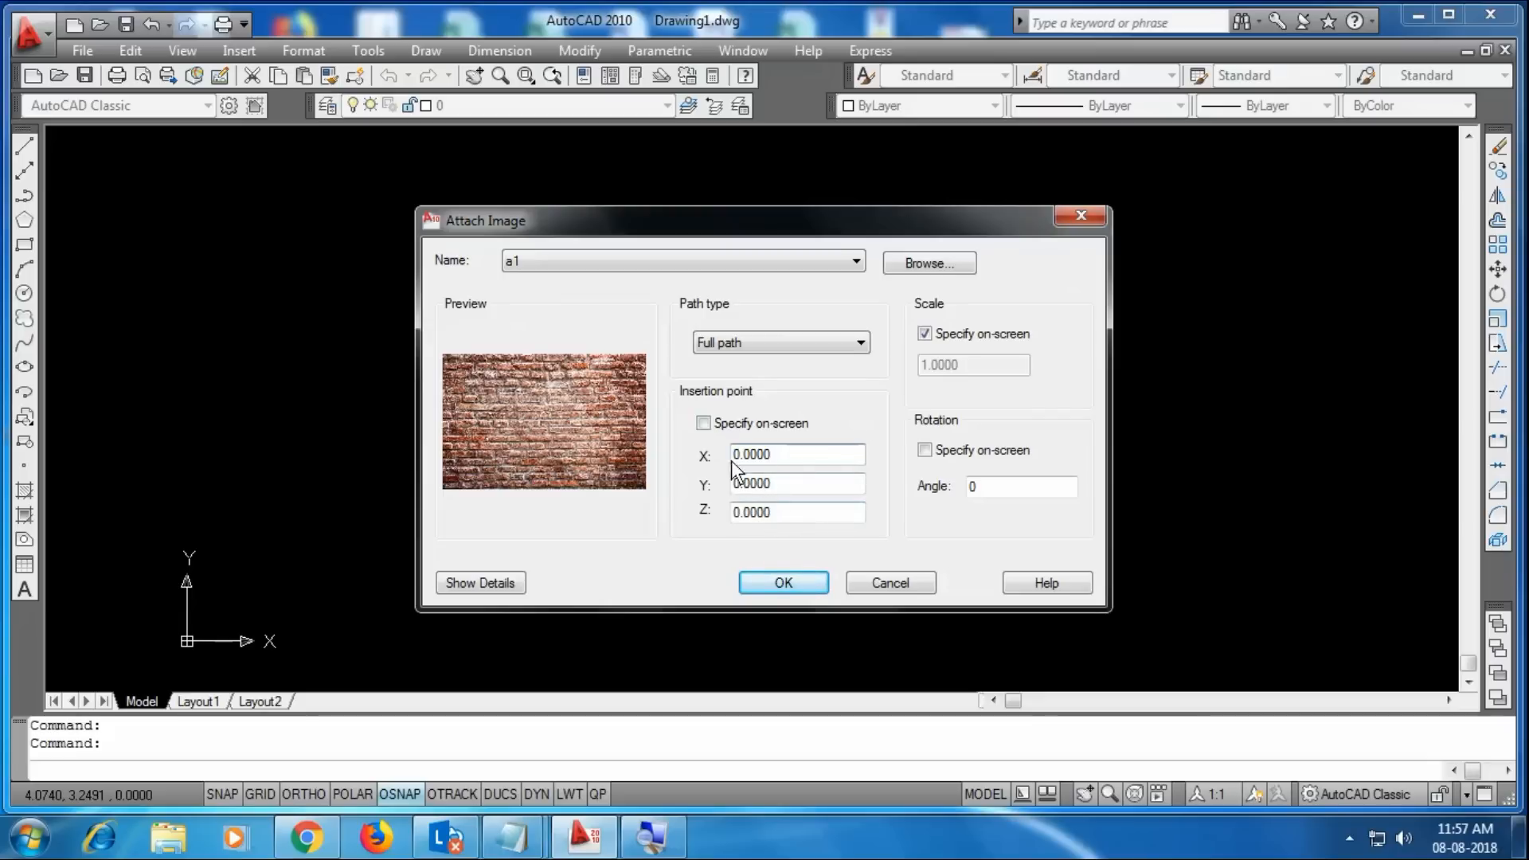
{"action": "left_click", "coordinate": [723, 423]}
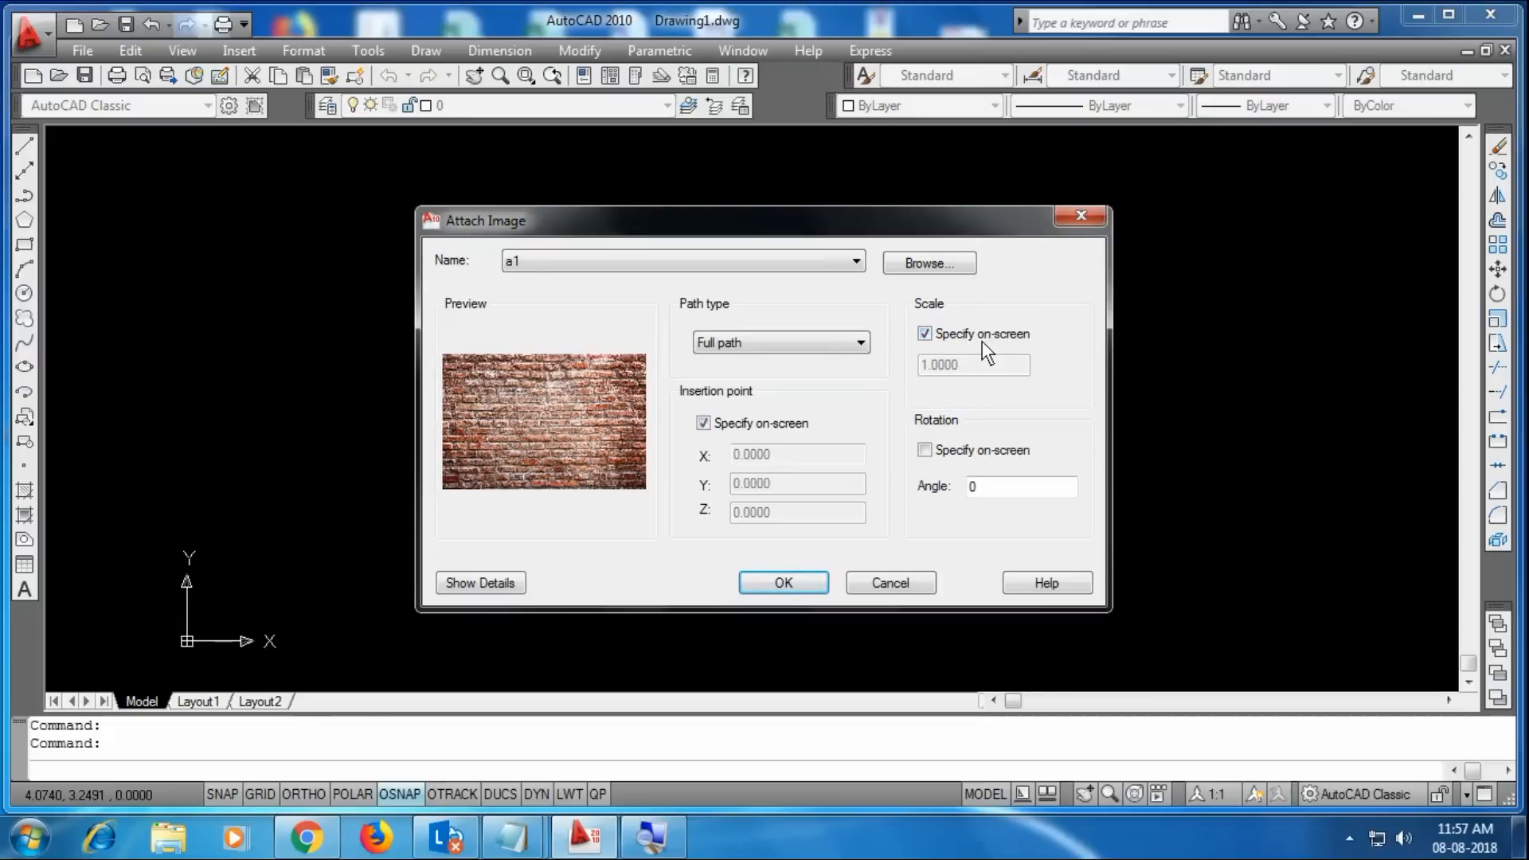
{"action": "left_click", "coordinate": [924, 334]}
{"action": "left_click", "coordinate": [937, 336]}
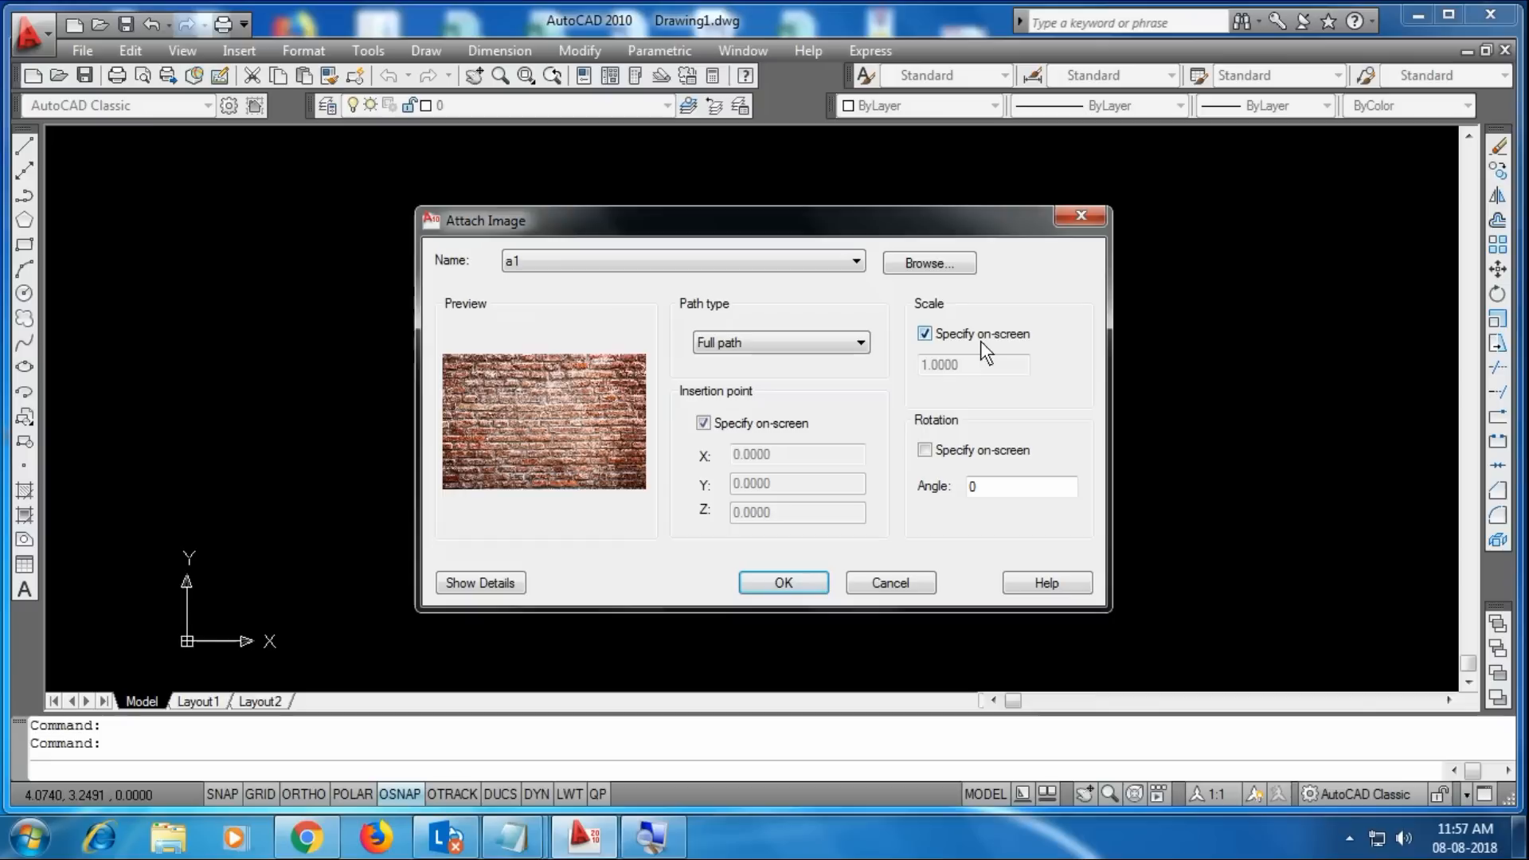
{"action": "left_click", "coordinate": [971, 485]}
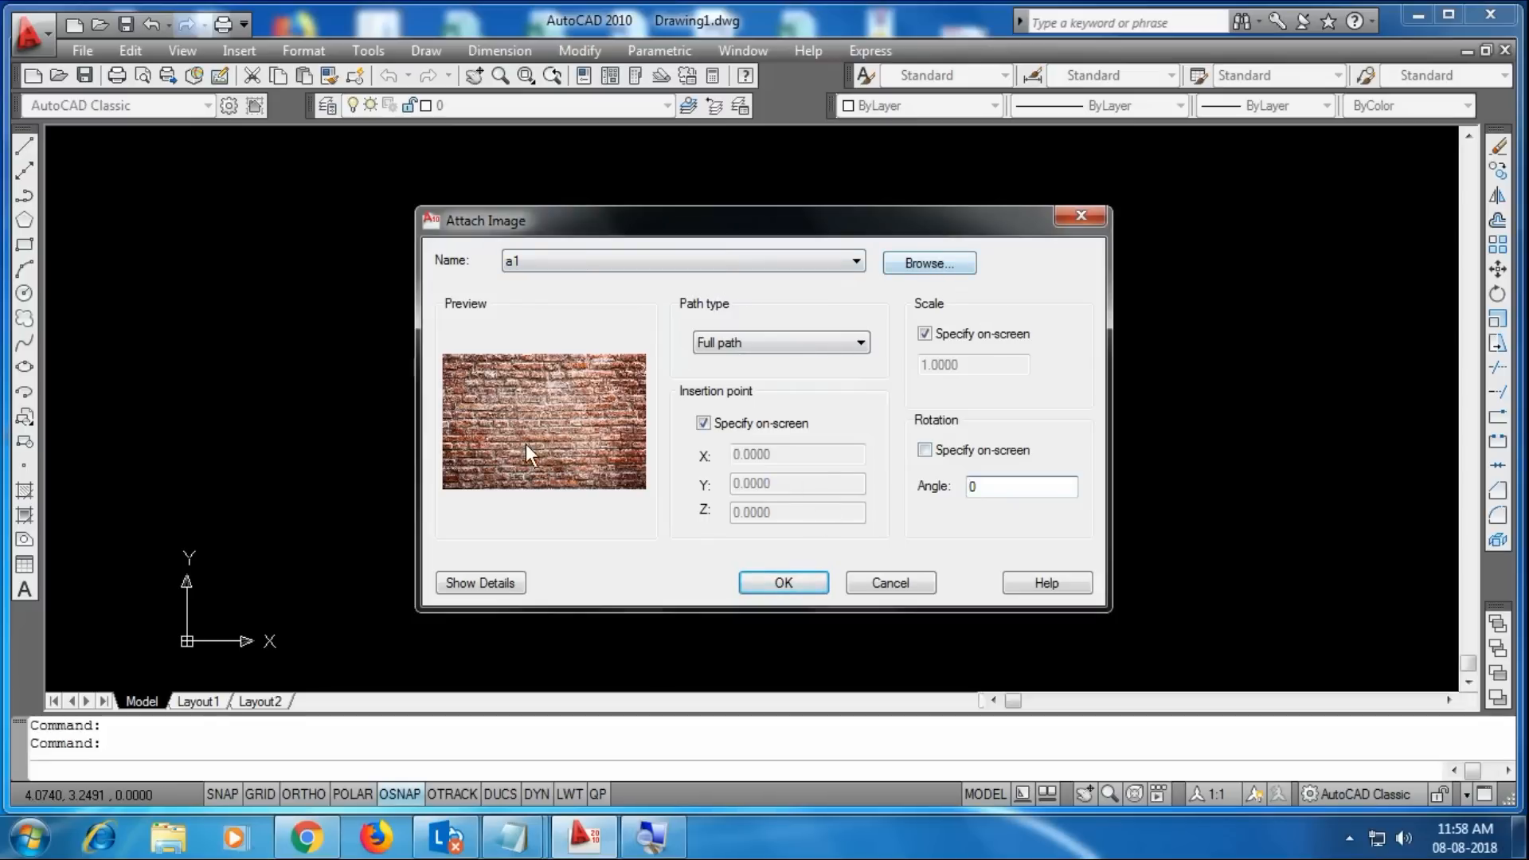
{"action": "left_click", "coordinate": [783, 590]}
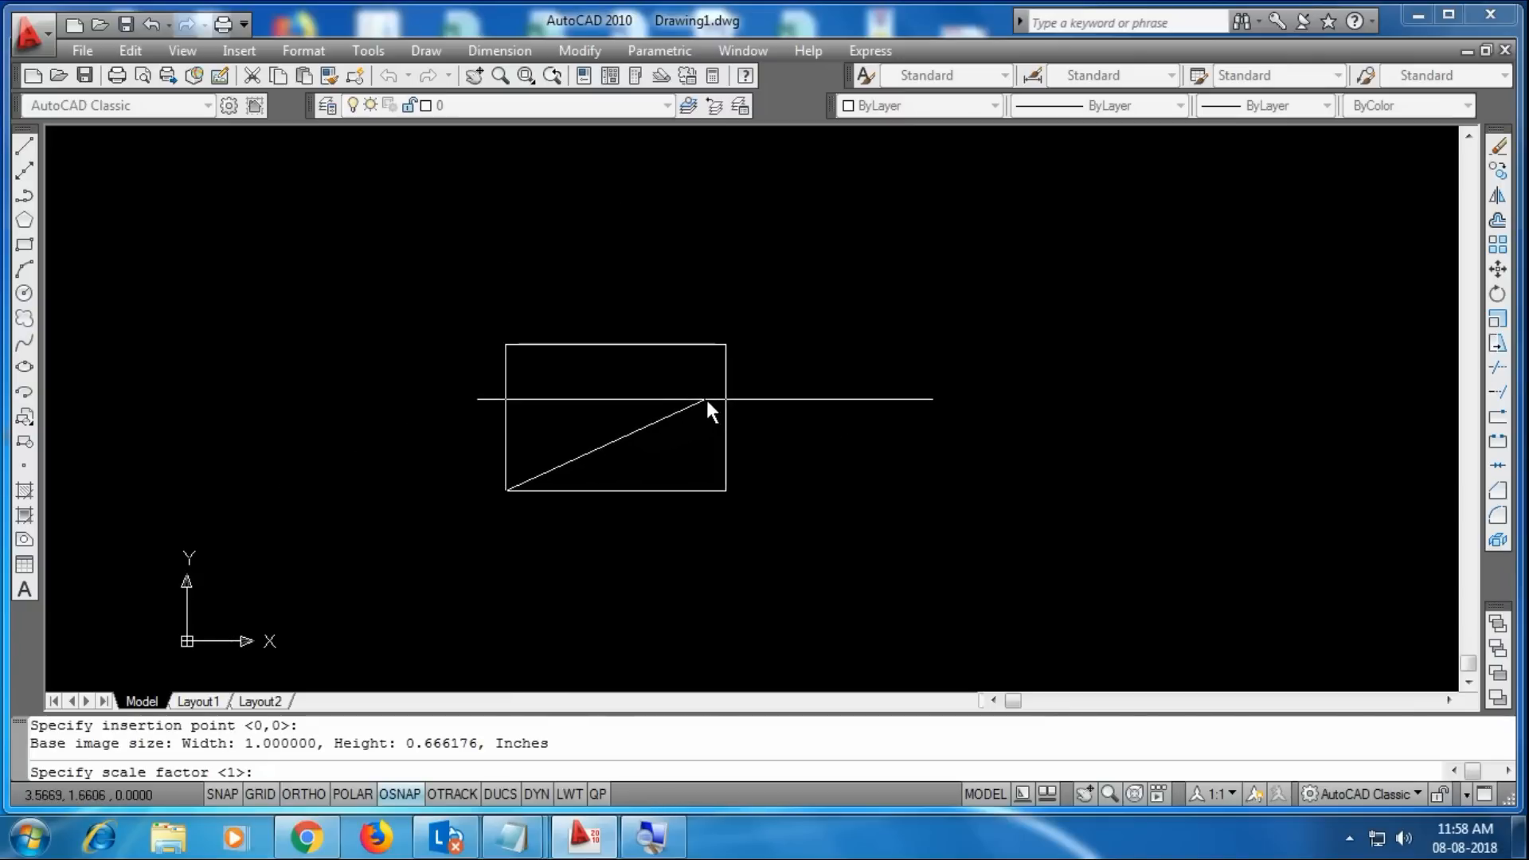
{"action": "left_click", "coordinate": [771, 369]}
{"action": "scroll", "coordinate": [686, 426], "scroll_direction": "up", "scroll_amount": 2}
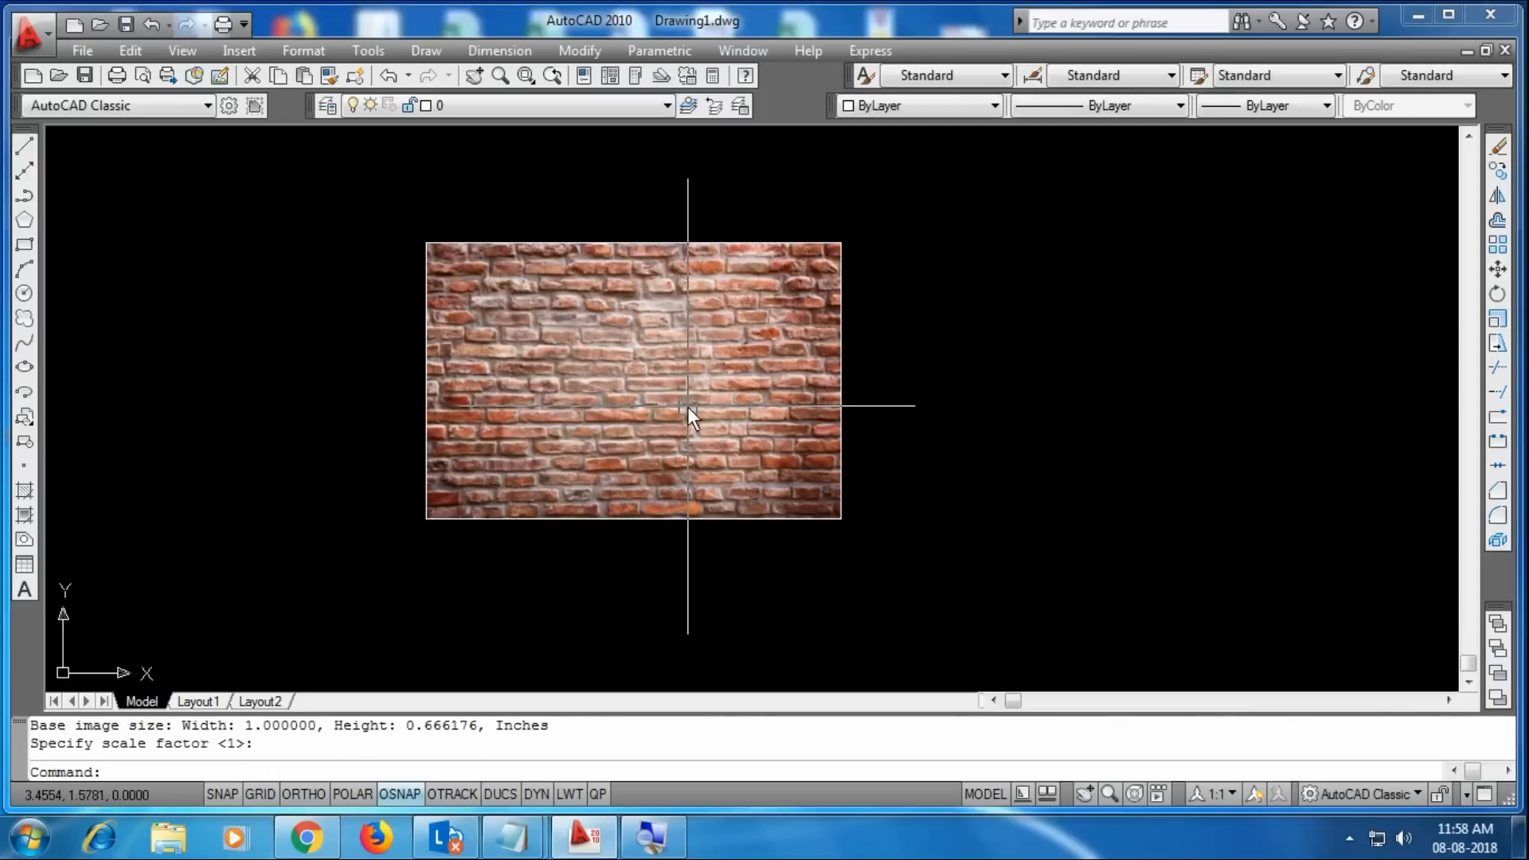
{"action": "scroll", "coordinate": [686, 406], "scroll_direction": "up", "scroll_amount": 1}
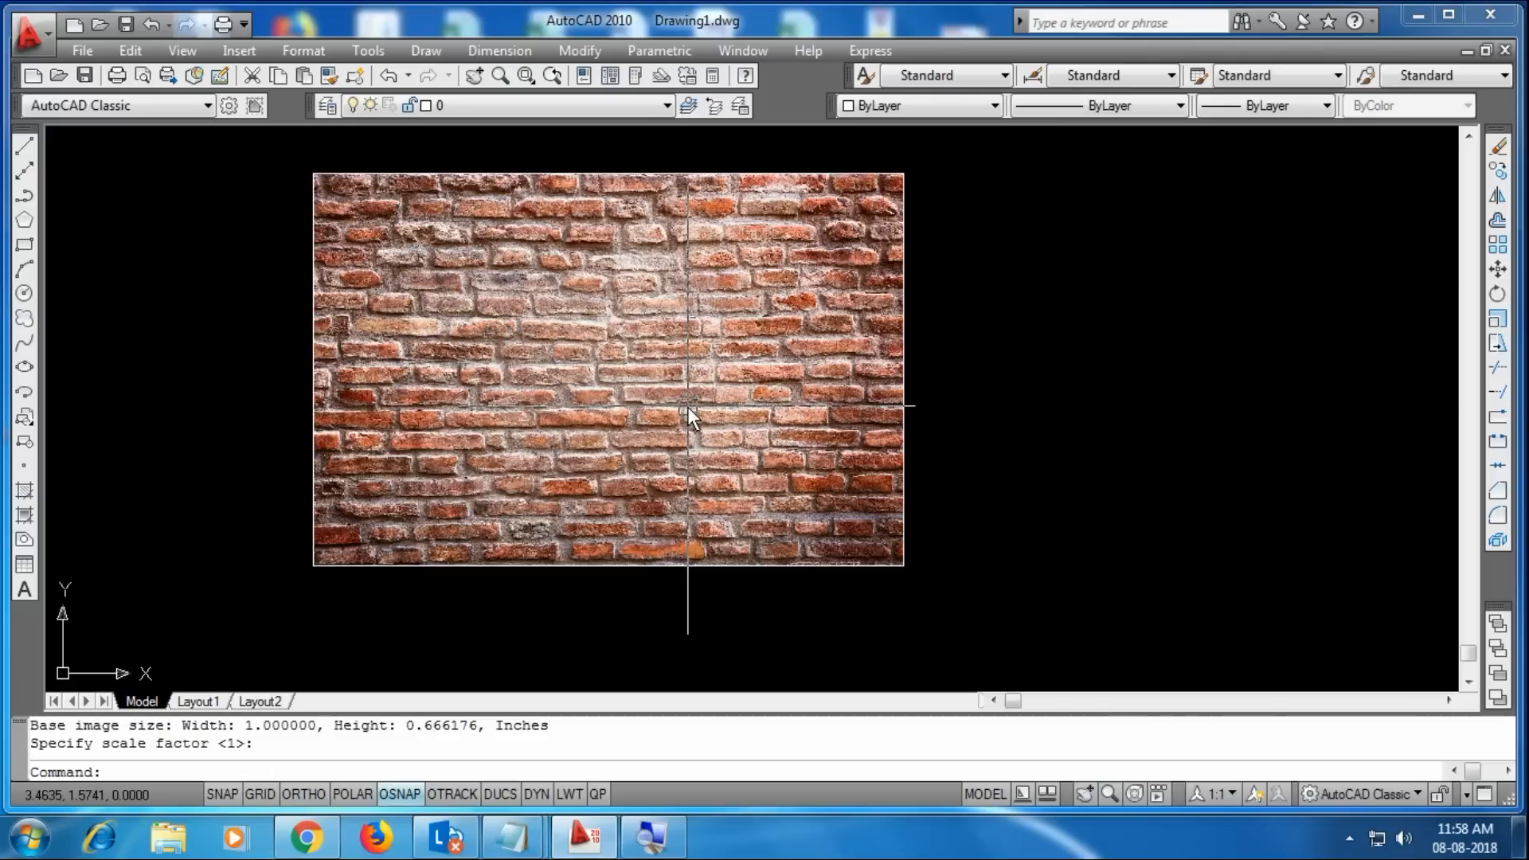
{"action": "middle_click_drag", "start_coordinate": [678, 398], "coordinate": [661, 423]}
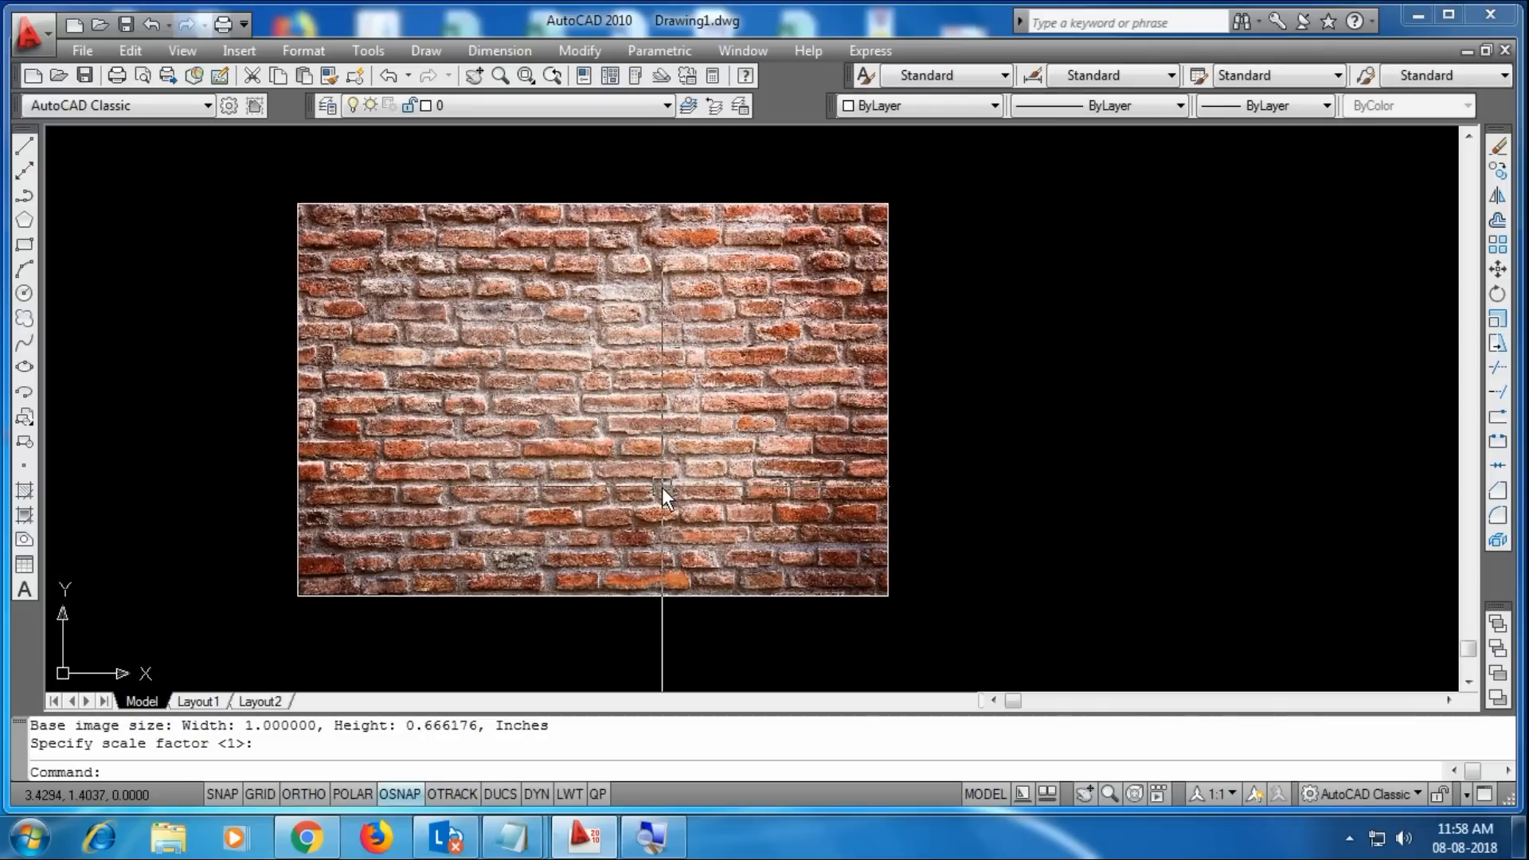
- Try brightness, contrast and fade adjustments on the brick image, and reset them to their defaults
{"action": "left_click", "coordinate": [604, 595]}
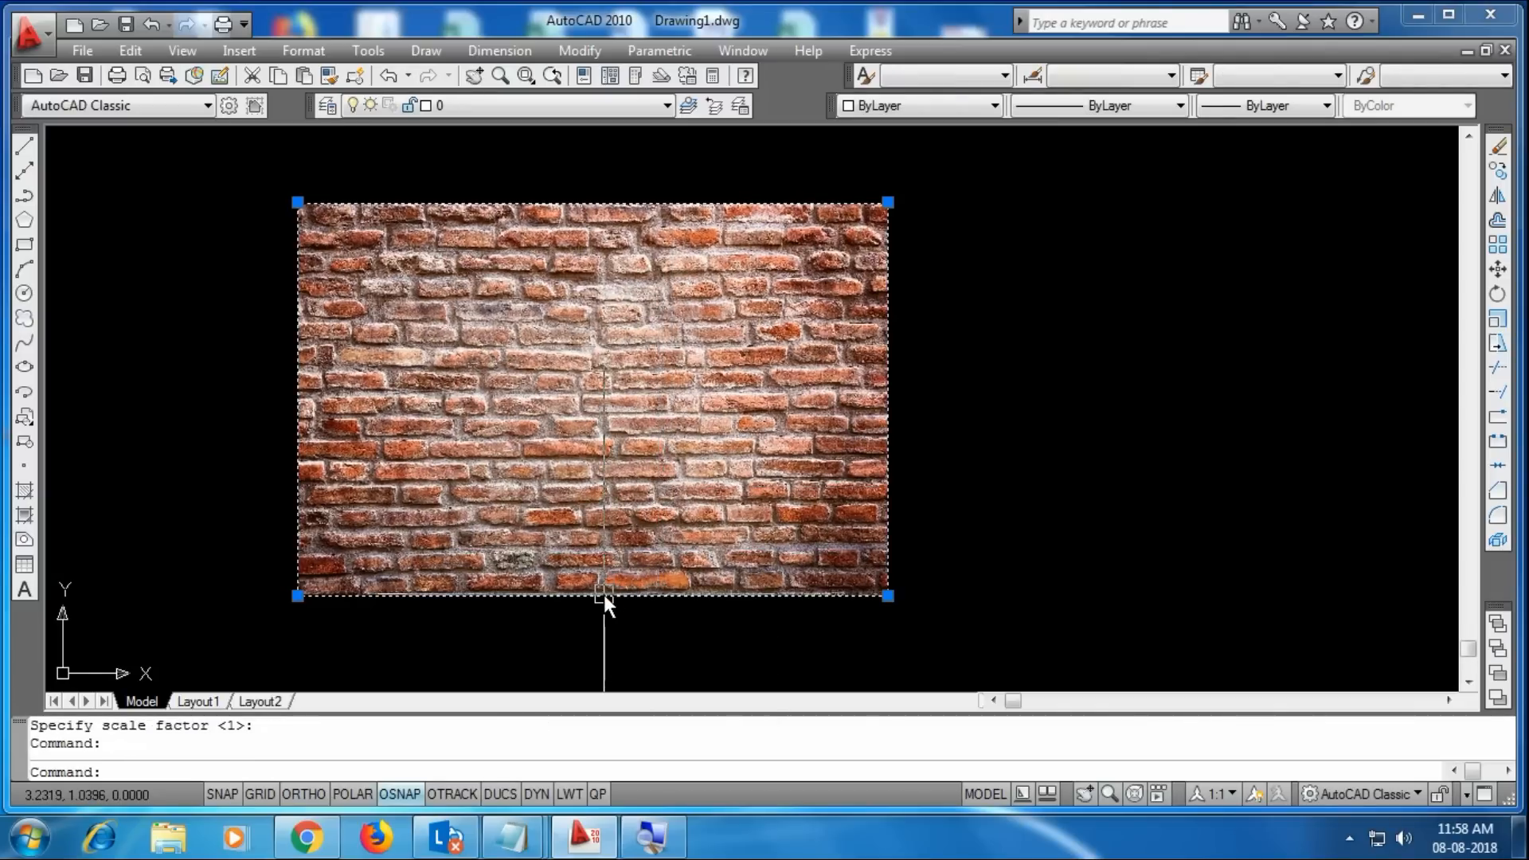
{"action": "right_click", "coordinate": [603, 594]}
{"action": "mouse_move", "coordinate": [666, 575]}
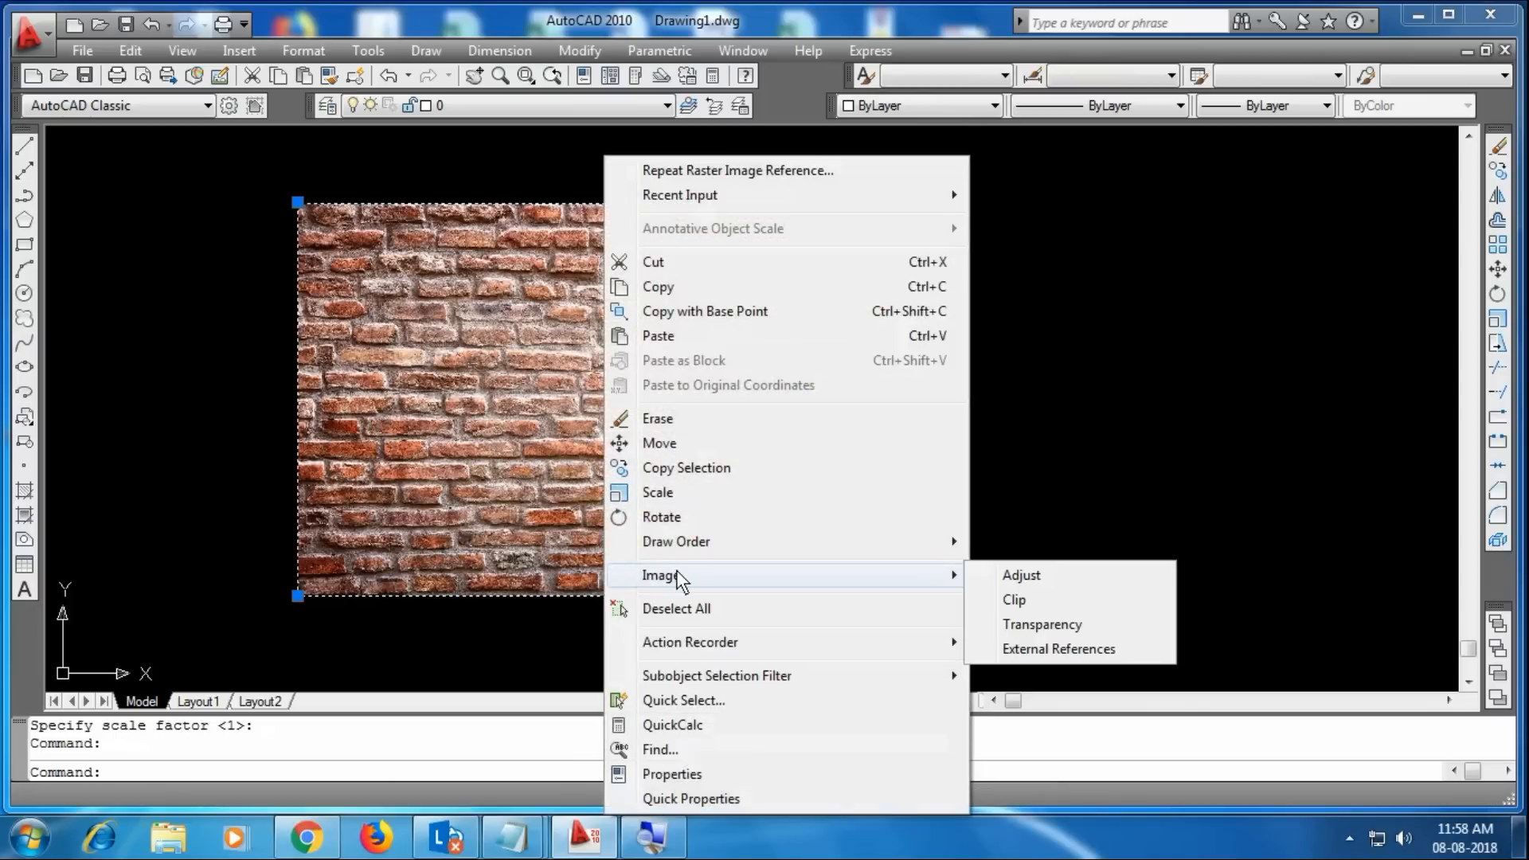
{"action": "left_click", "coordinate": [1022, 578]}
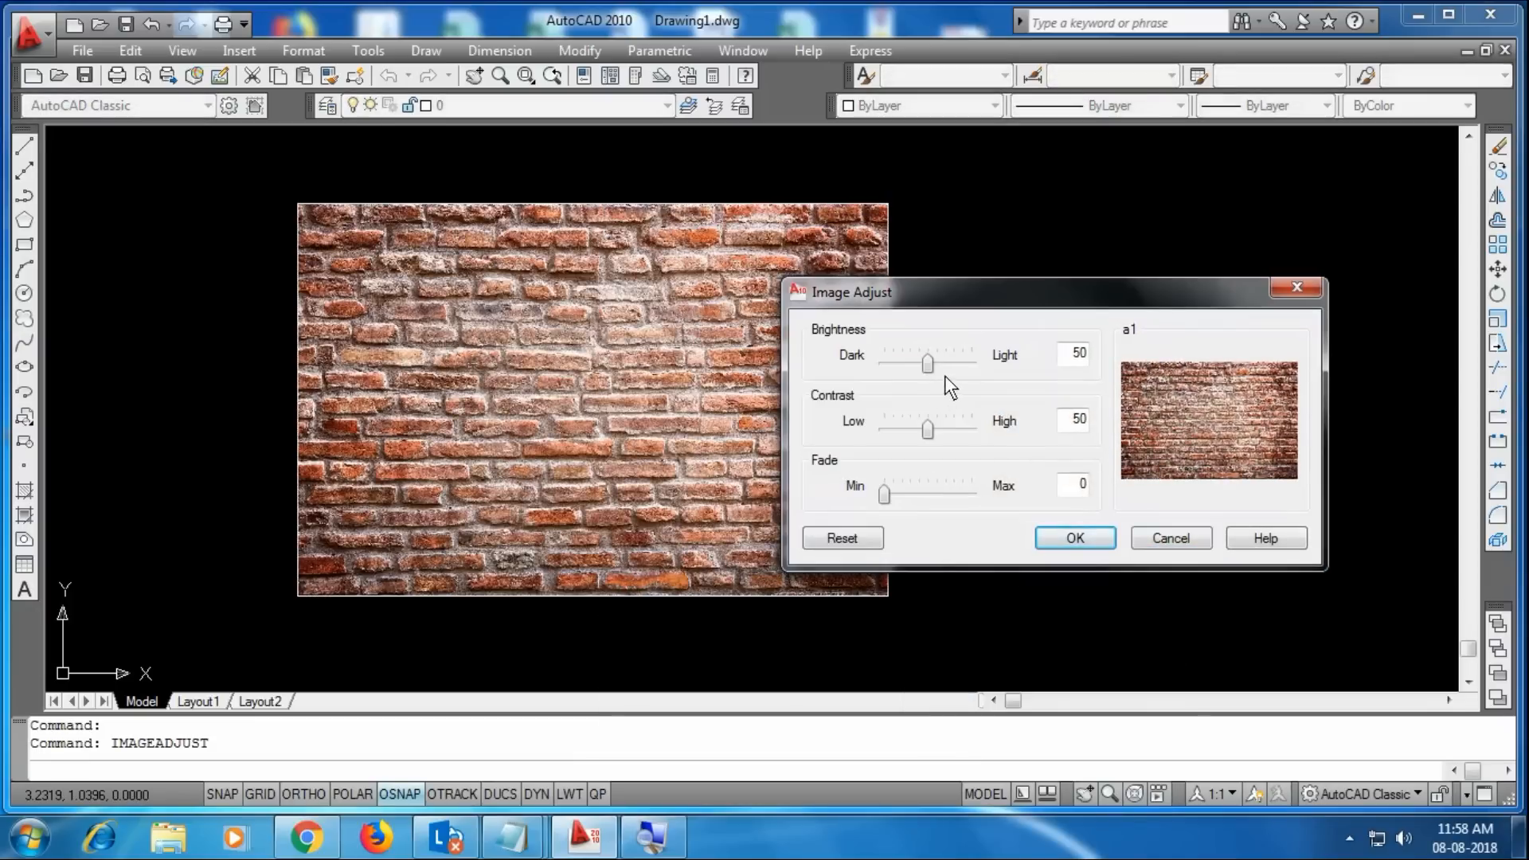
{"action": "mouse_move", "coordinate": [920, 366]}
{"action": "left_mouse_down"}
{"action": "mouse_move", "coordinate": [885, 365]}
{"action": "mouse_move", "coordinate": [965, 368]}
{"action": "mouse_move", "coordinate": [928, 366]}
{"action": "left_mouse_up"}
{"action": "mouse_move", "coordinate": [927, 430]}
{"action": "left_mouse_down"}
{"action": "mouse_move", "coordinate": [972, 435]}
{"action": "mouse_move", "coordinate": [876, 426]}
{"action": "mouse_move", "coordinate": [932, 424]}
{"action": "left_mouse_up"}
{"action": "mouse_move", "coordinate": [886, 495]}
{"action": "left_mouse_down"}
{"action": "mouse_move", "coordinate": [956, 501]}
{"action": "mouse_move", "coordinate": [882, 494]}
{"action": "left_mouse_up"}
{"action": "left_click", "coordinate": [867, 534]}
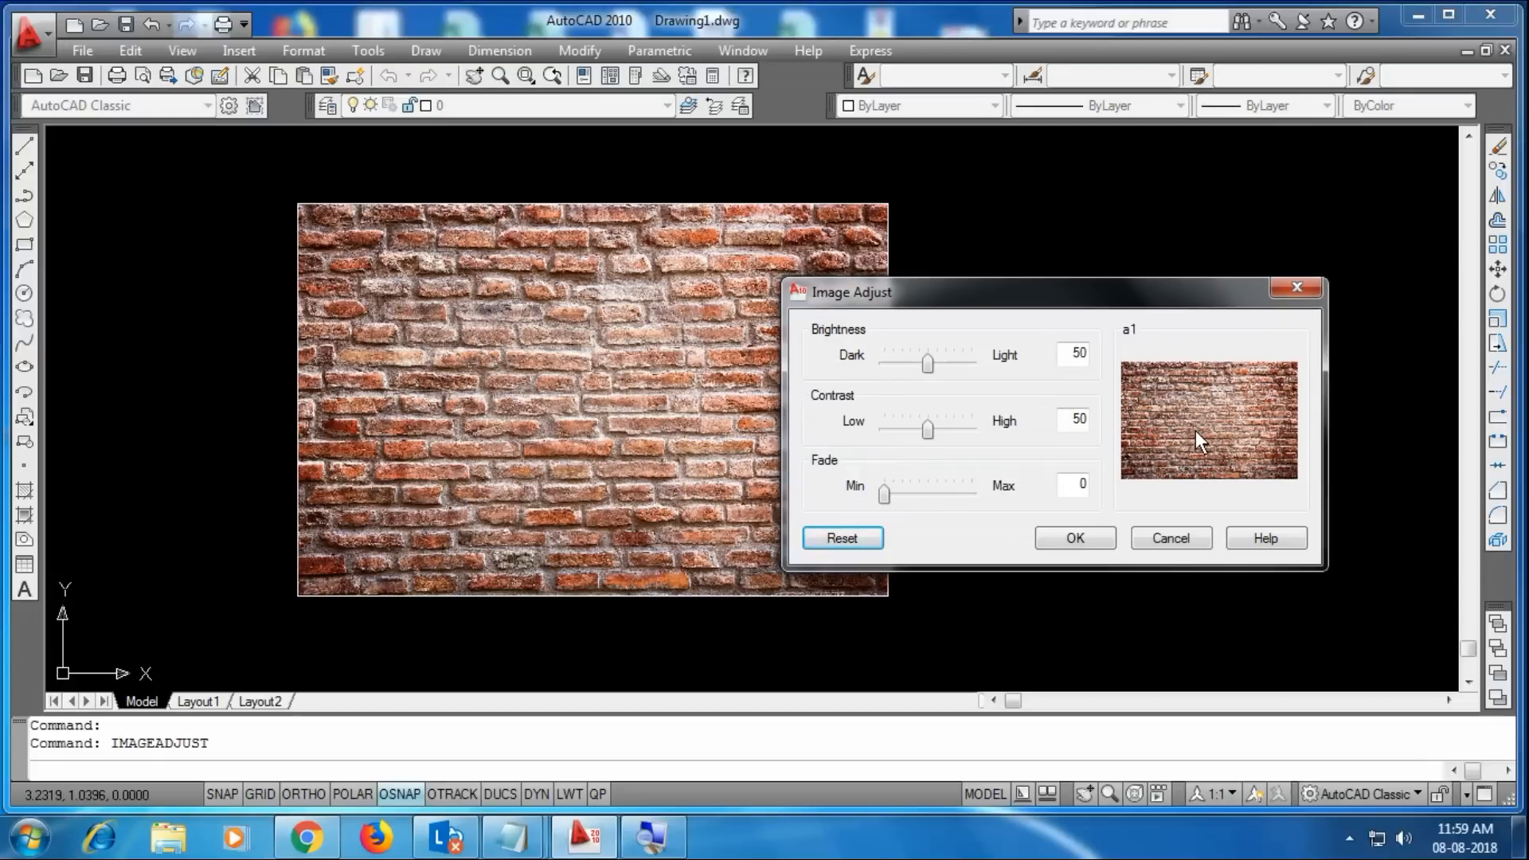
{"action": "left_click", "coordinate": [1083, 537]}
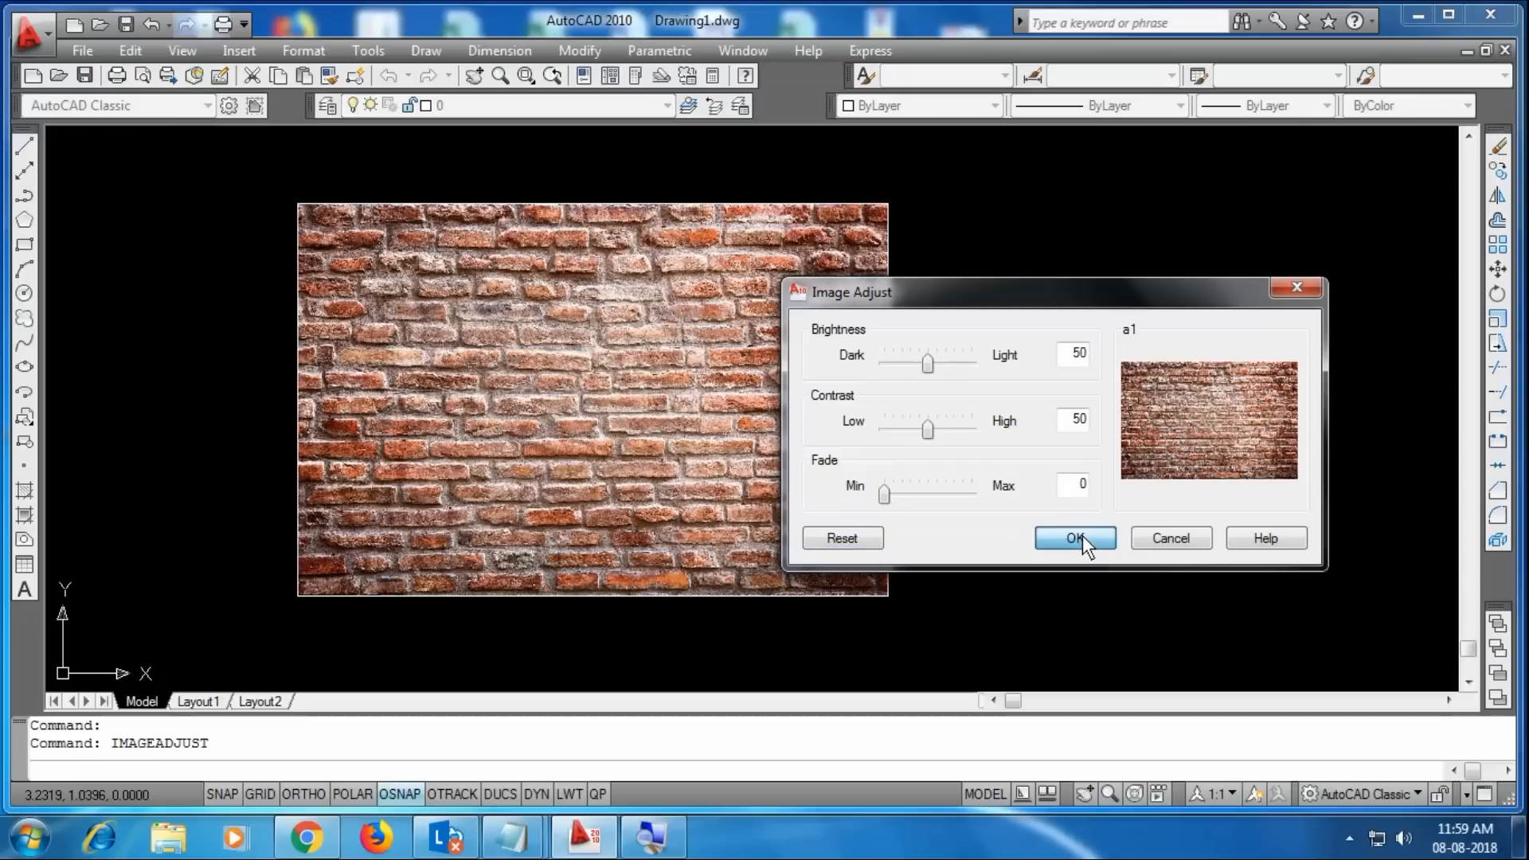
{"action": "left_click", "coordinate": [1081, 546]}
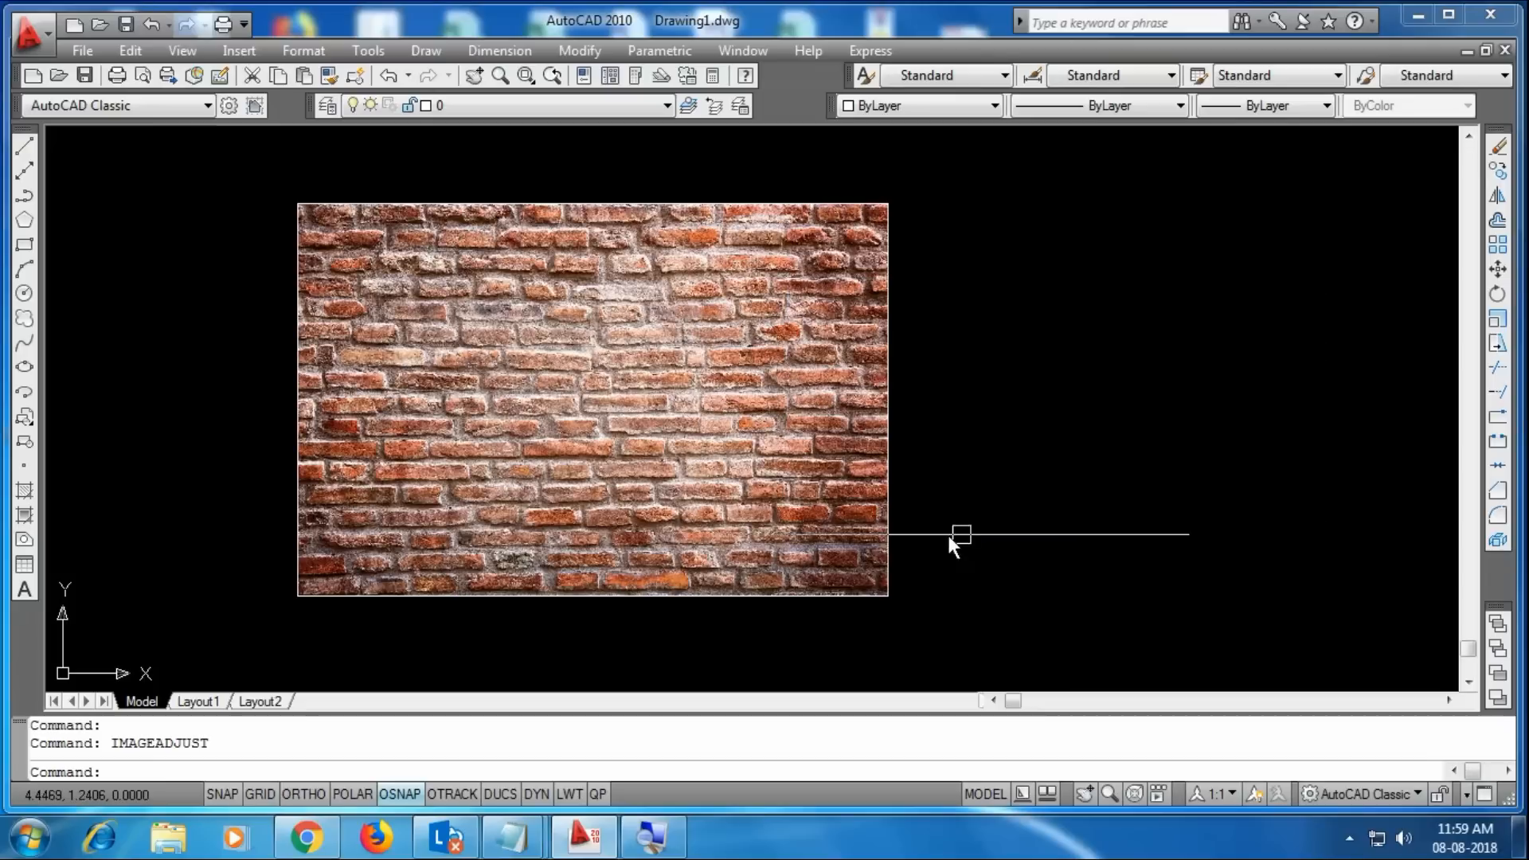
- Clip the brick image with a new rectangular boundary around the lower part, left of centre
{"action": "left_click", "coordinate": [887, 535]}
{"action": "right_click", "coordinate": [889, 533]}
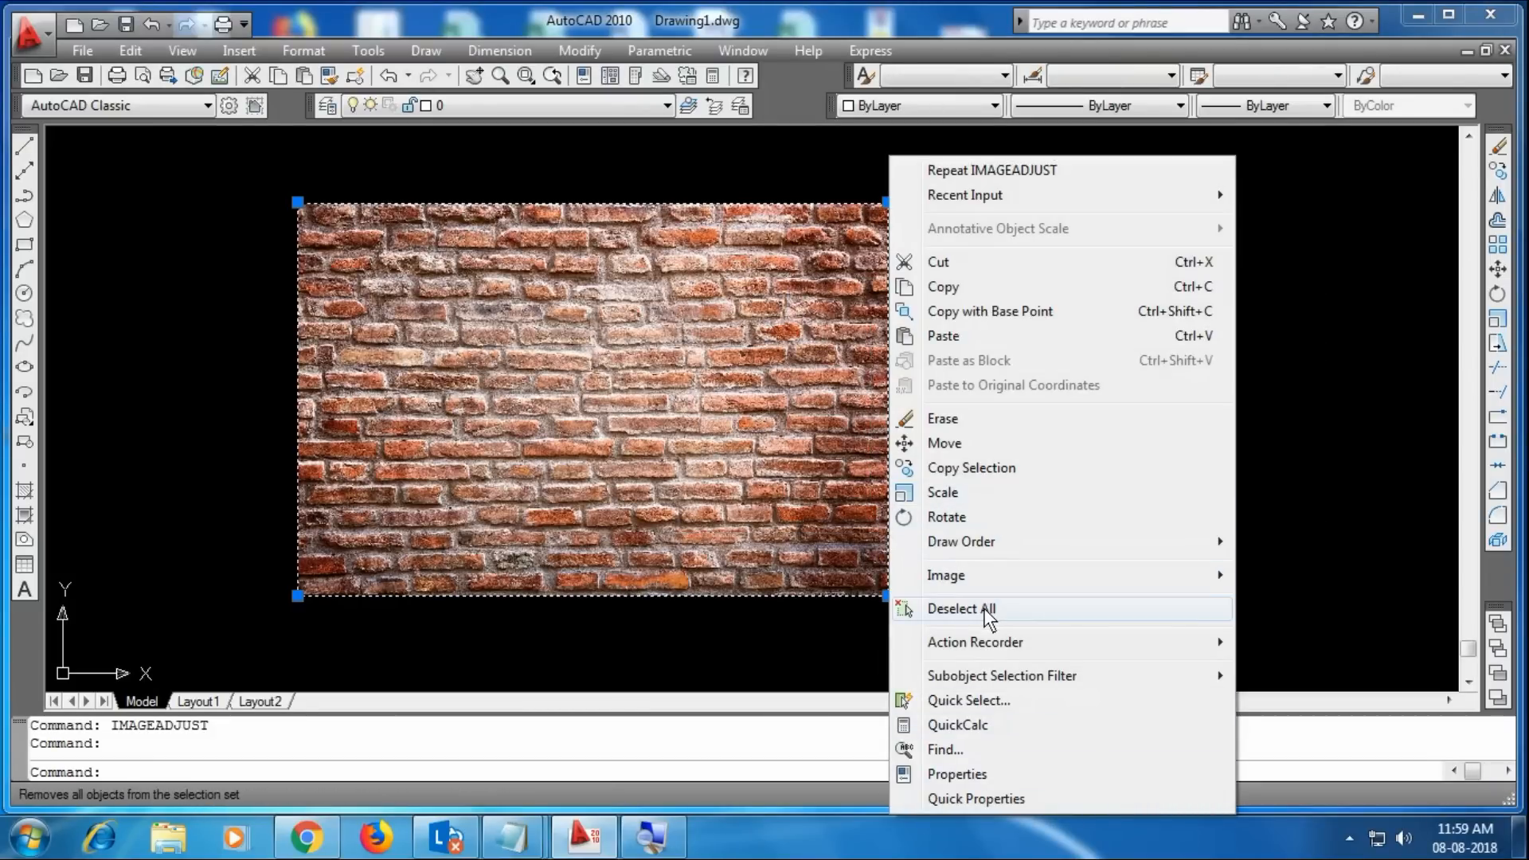
{"action": "mouse_move", "coordinate": [1000, 579]}
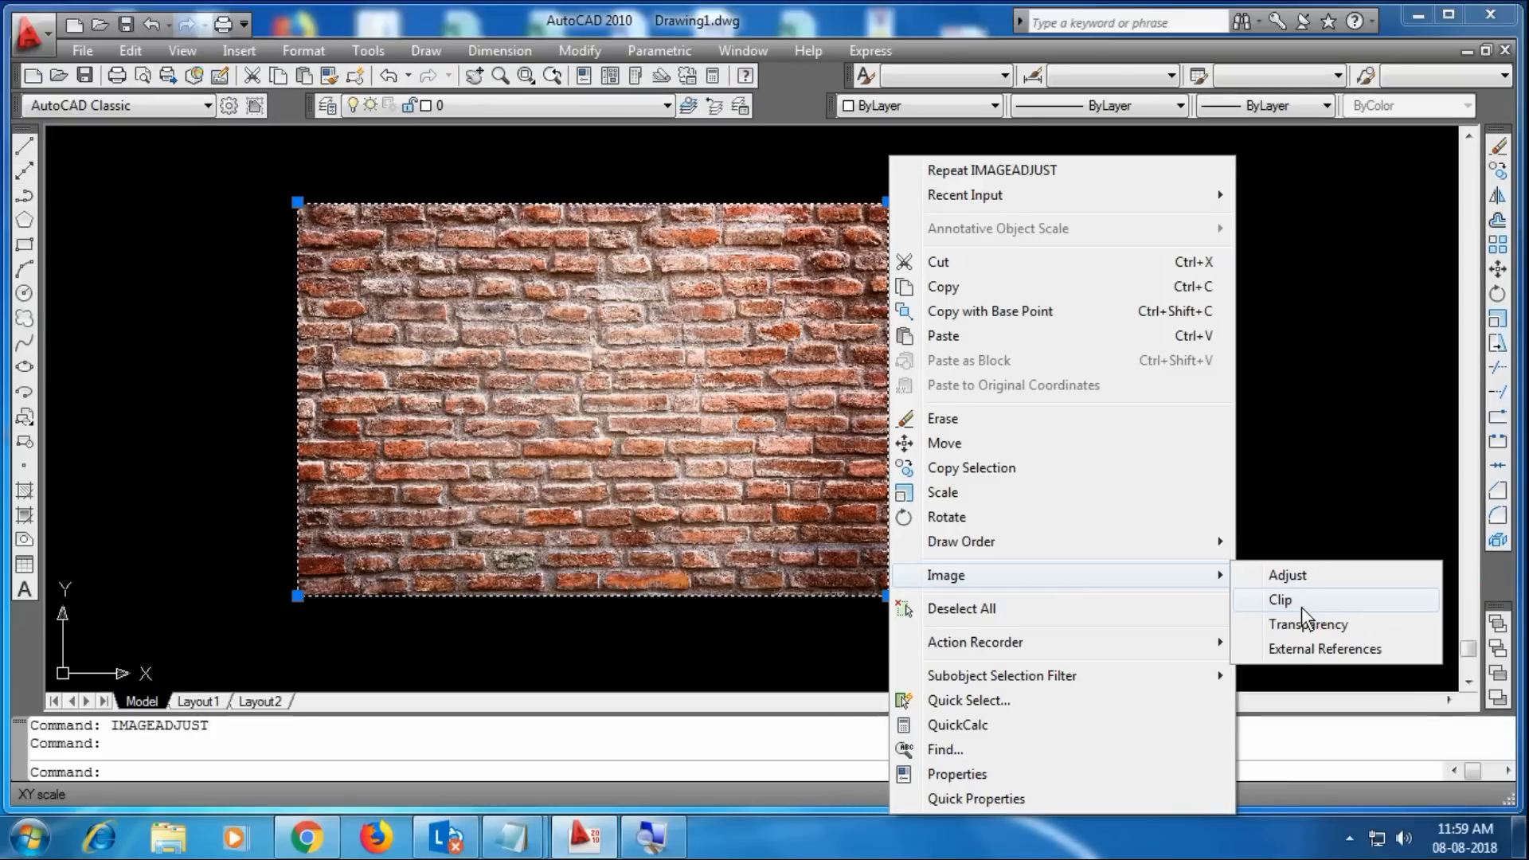
{"action": "left_click", "coordinate": [1301, 605]}
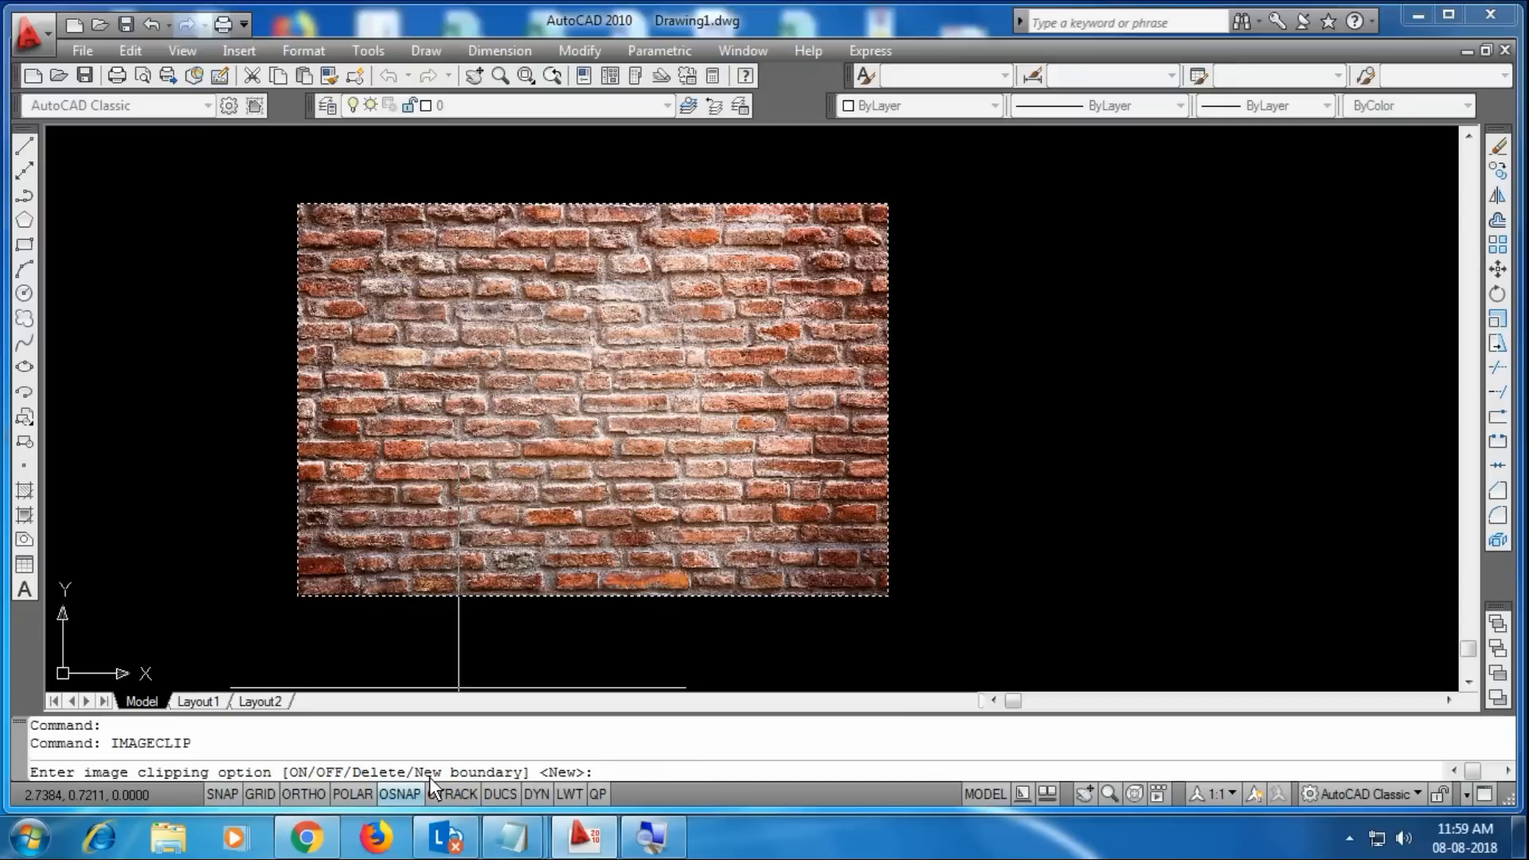
{"action": "type", "text": "N"}
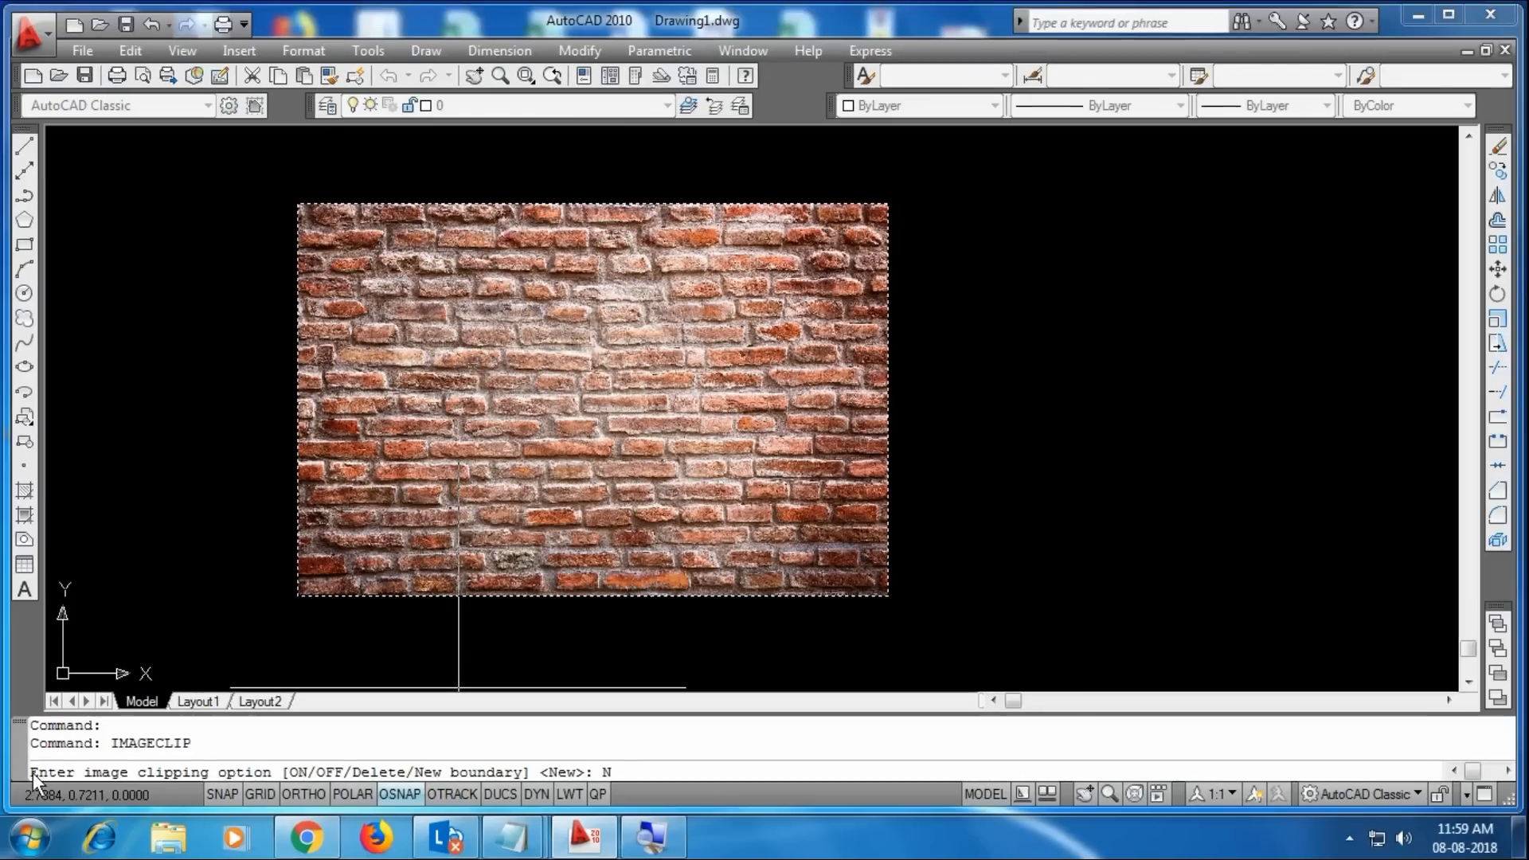
{"action": "key", "text": "Return"}
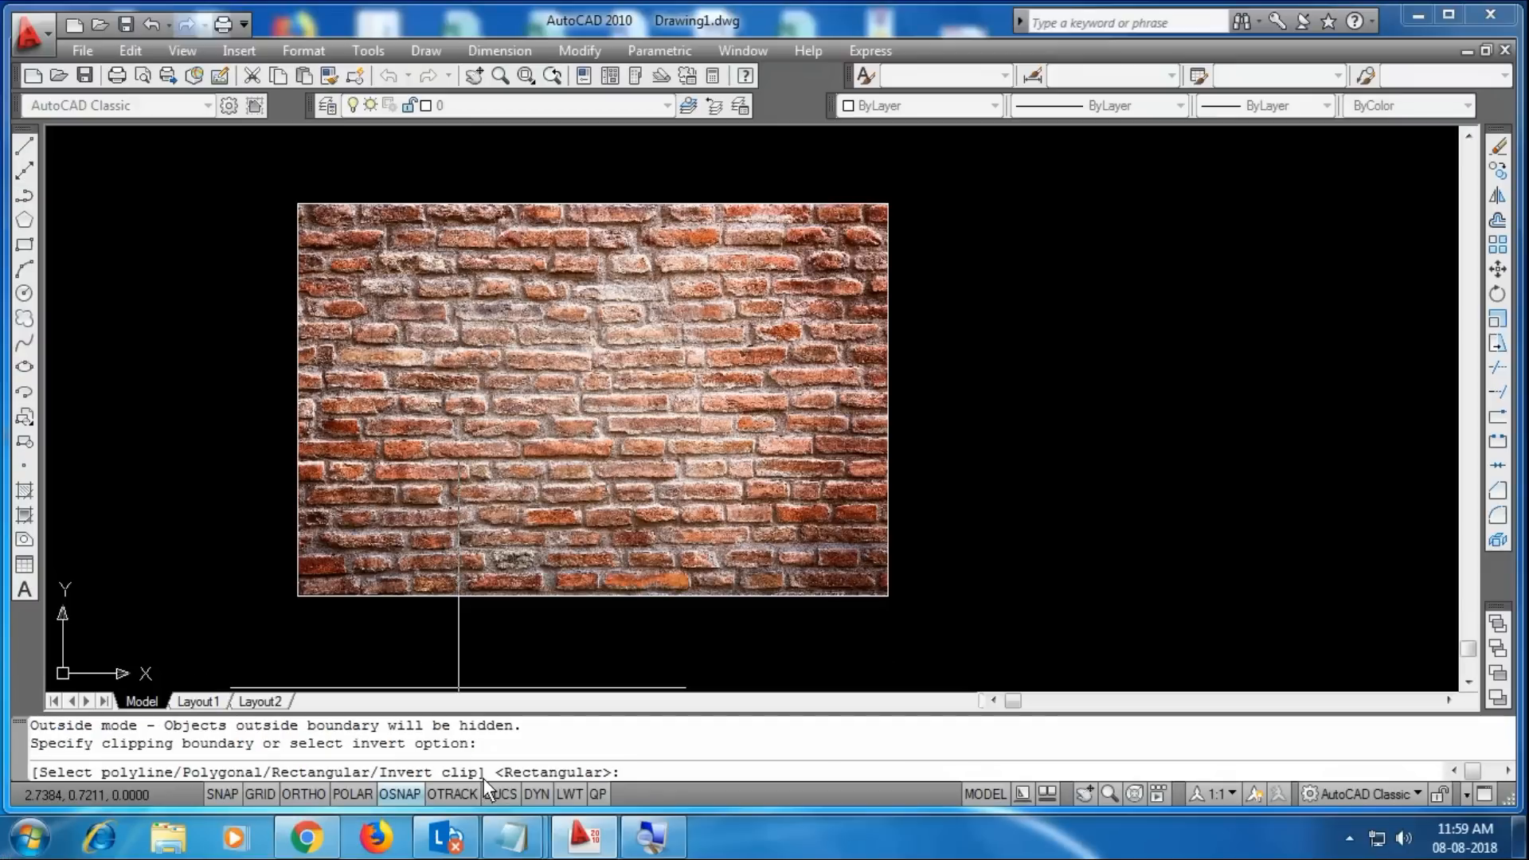
{"action": "type", "text": "R"}
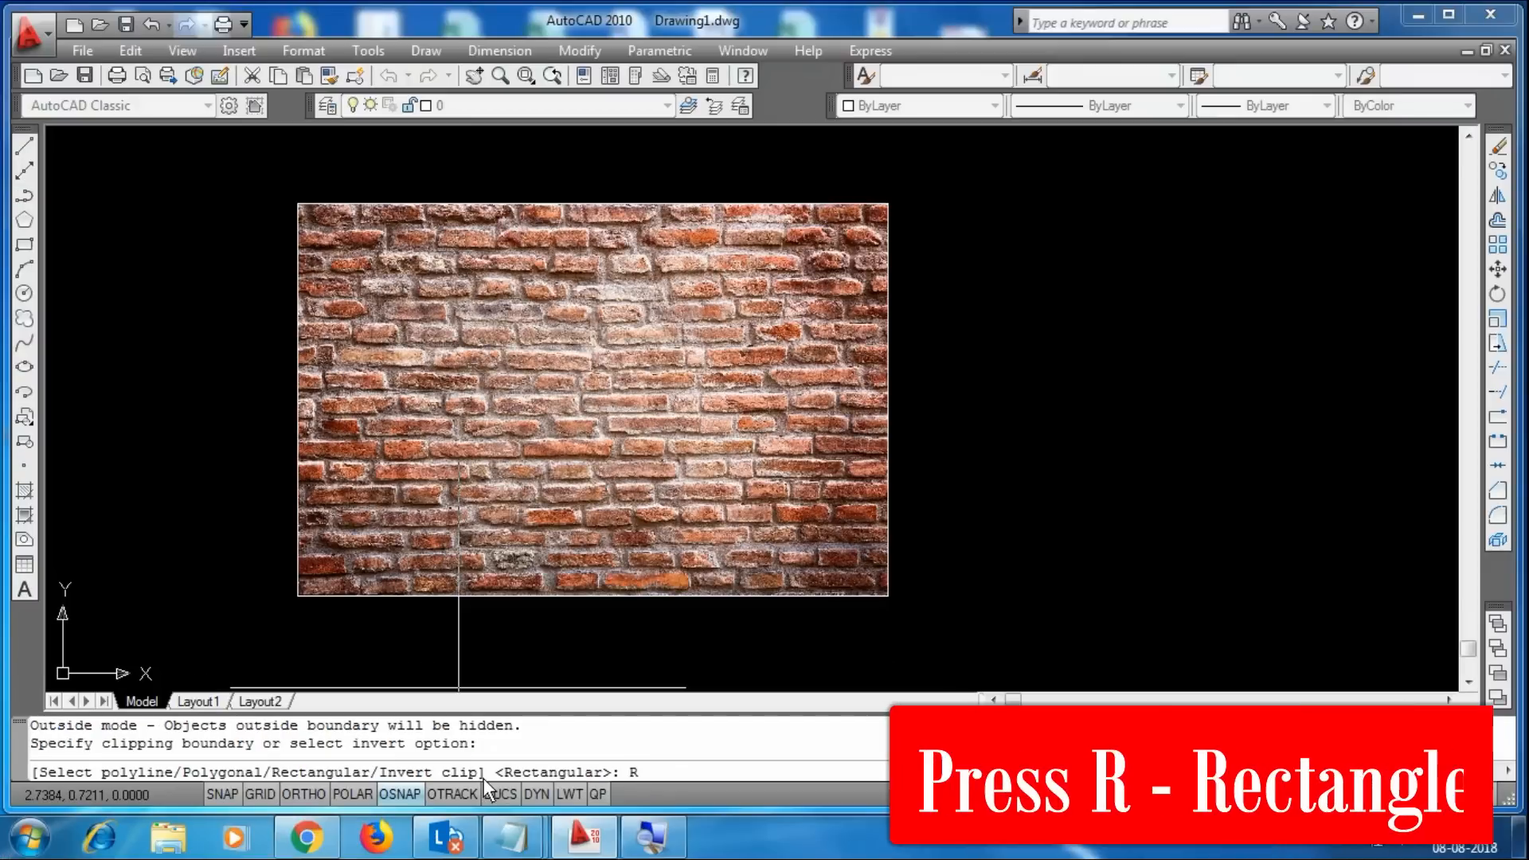
{"action": "key", "text": "Return"}
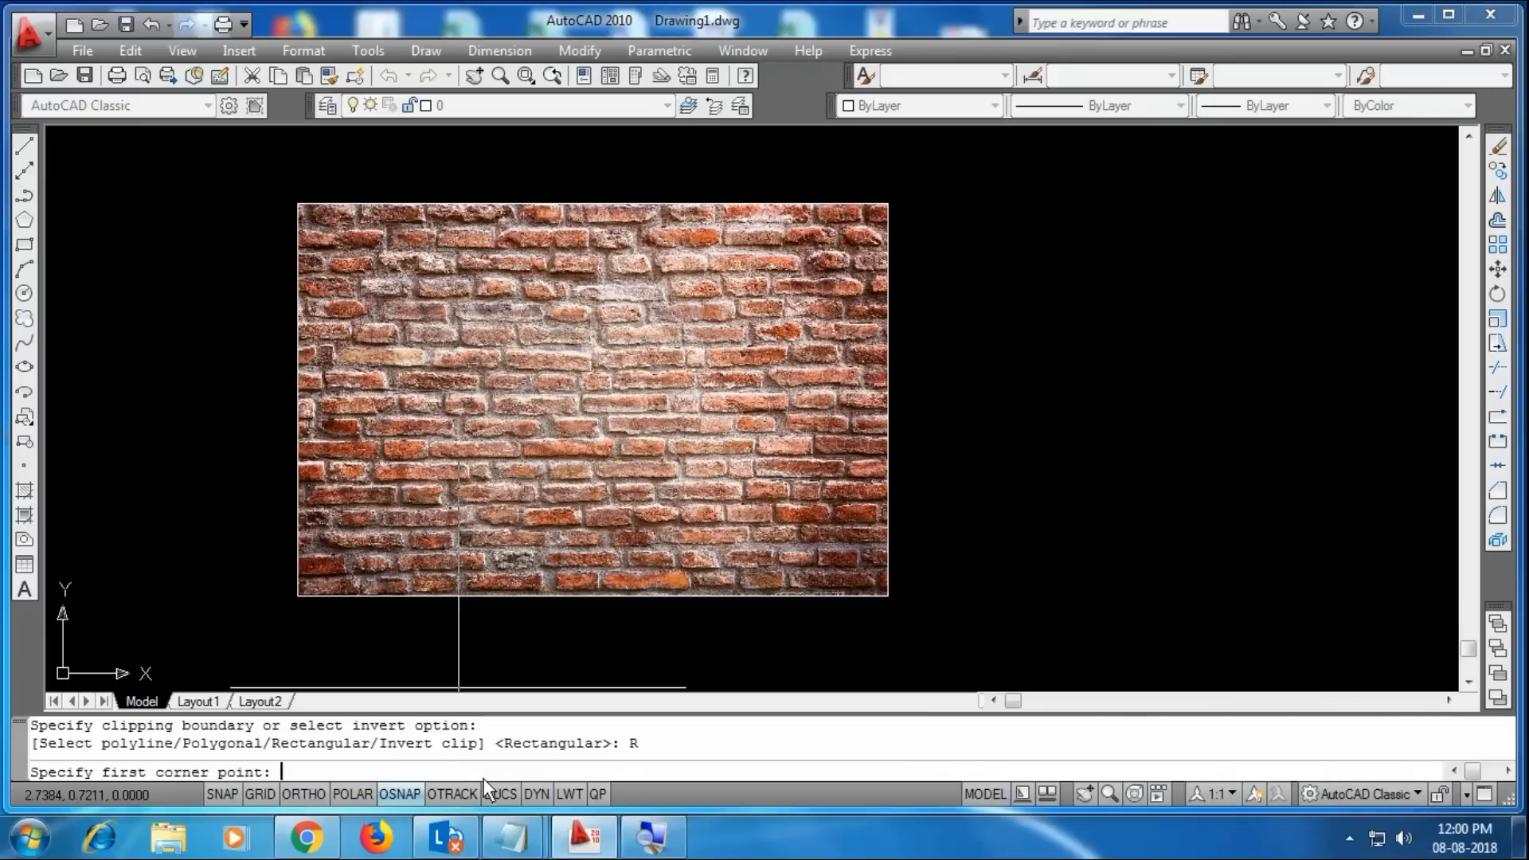
{"action": "left_click", "coordinate": [476, 468]}
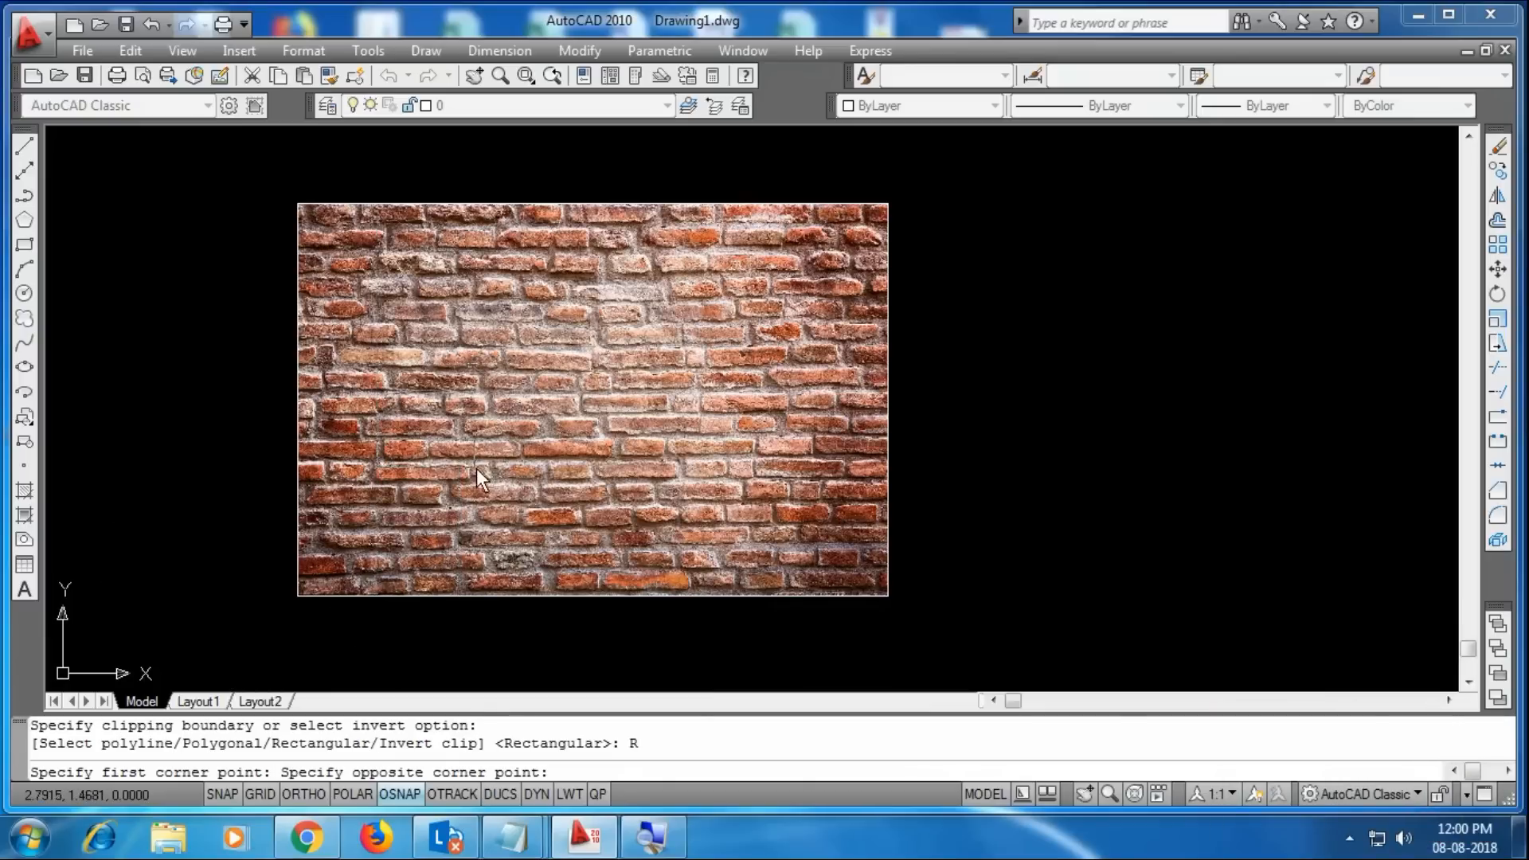
{"action": "left_click", "coordinate": [666, 575]}
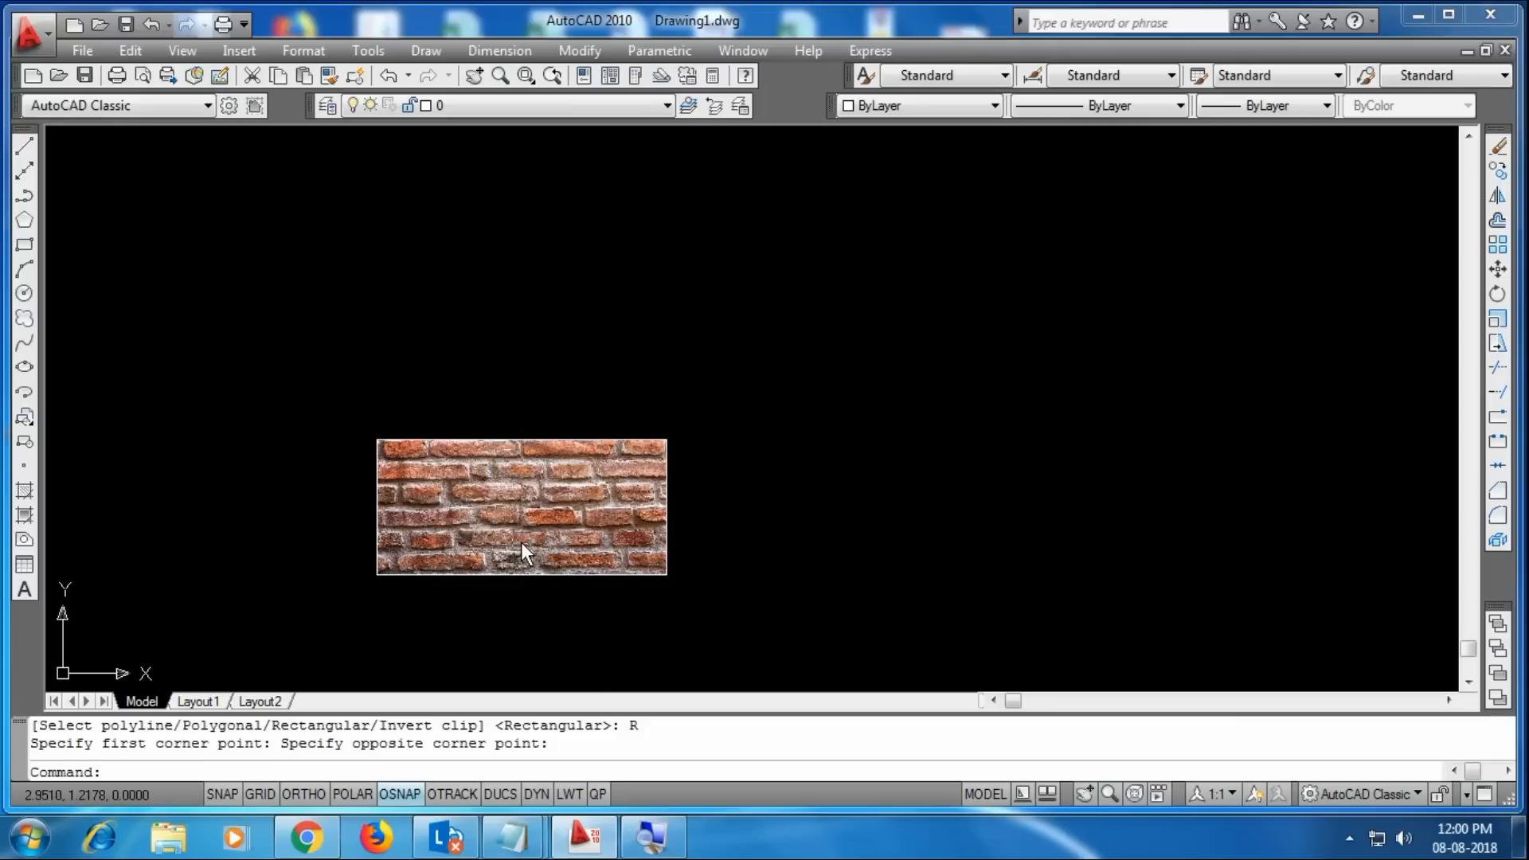
- Undo the rectangular clip of the brick image
{"action": "key", "text": "ctrl+z"}
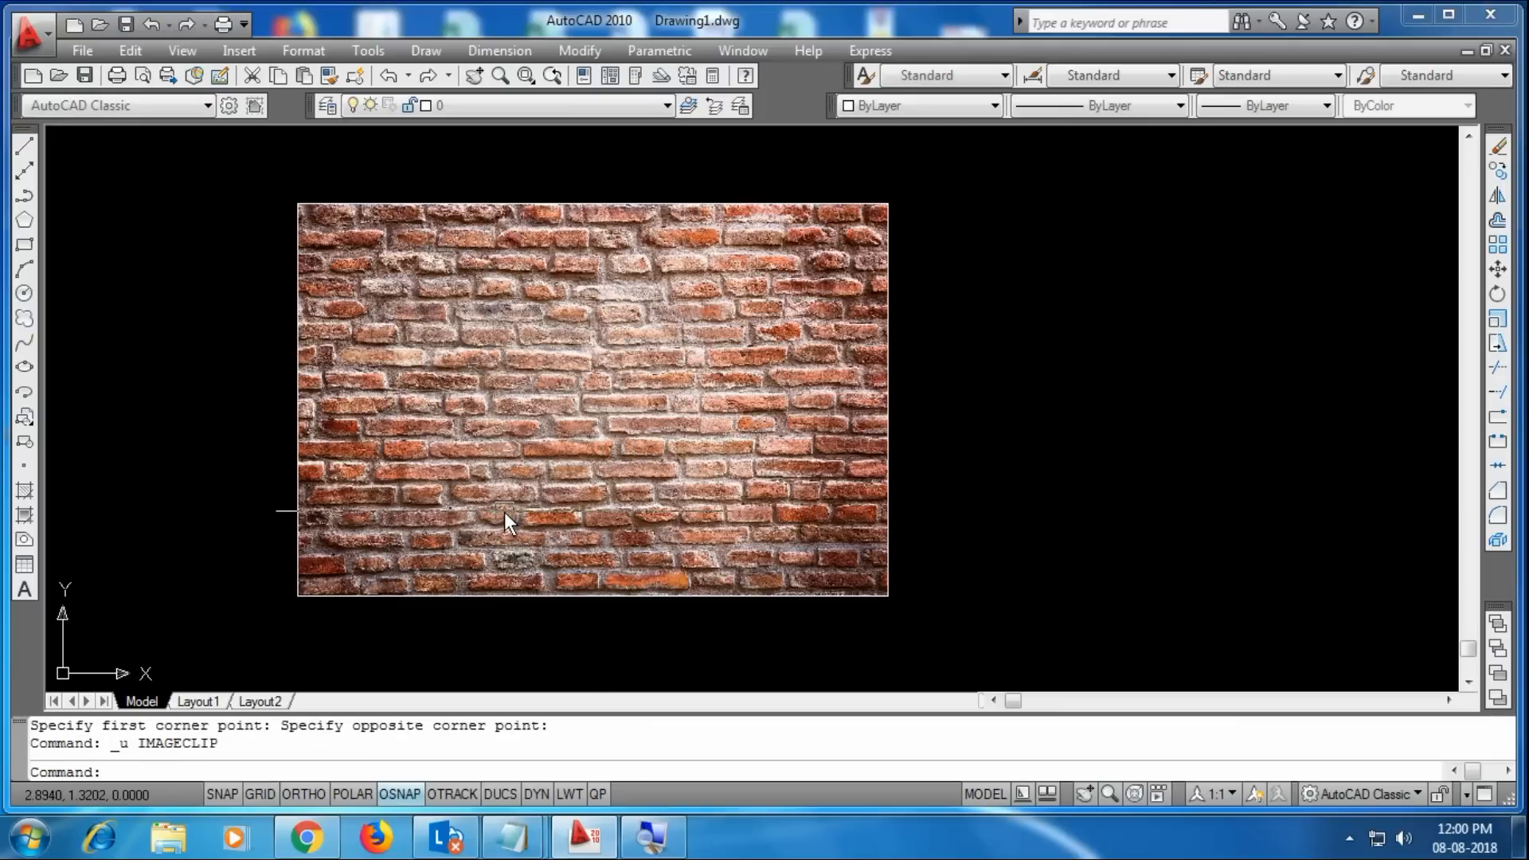
{"action": "left_click", "coordinate": [581, 615]}
{"action": "key", "text": "Escape"}
{"action": "key", "text": "Escape"}
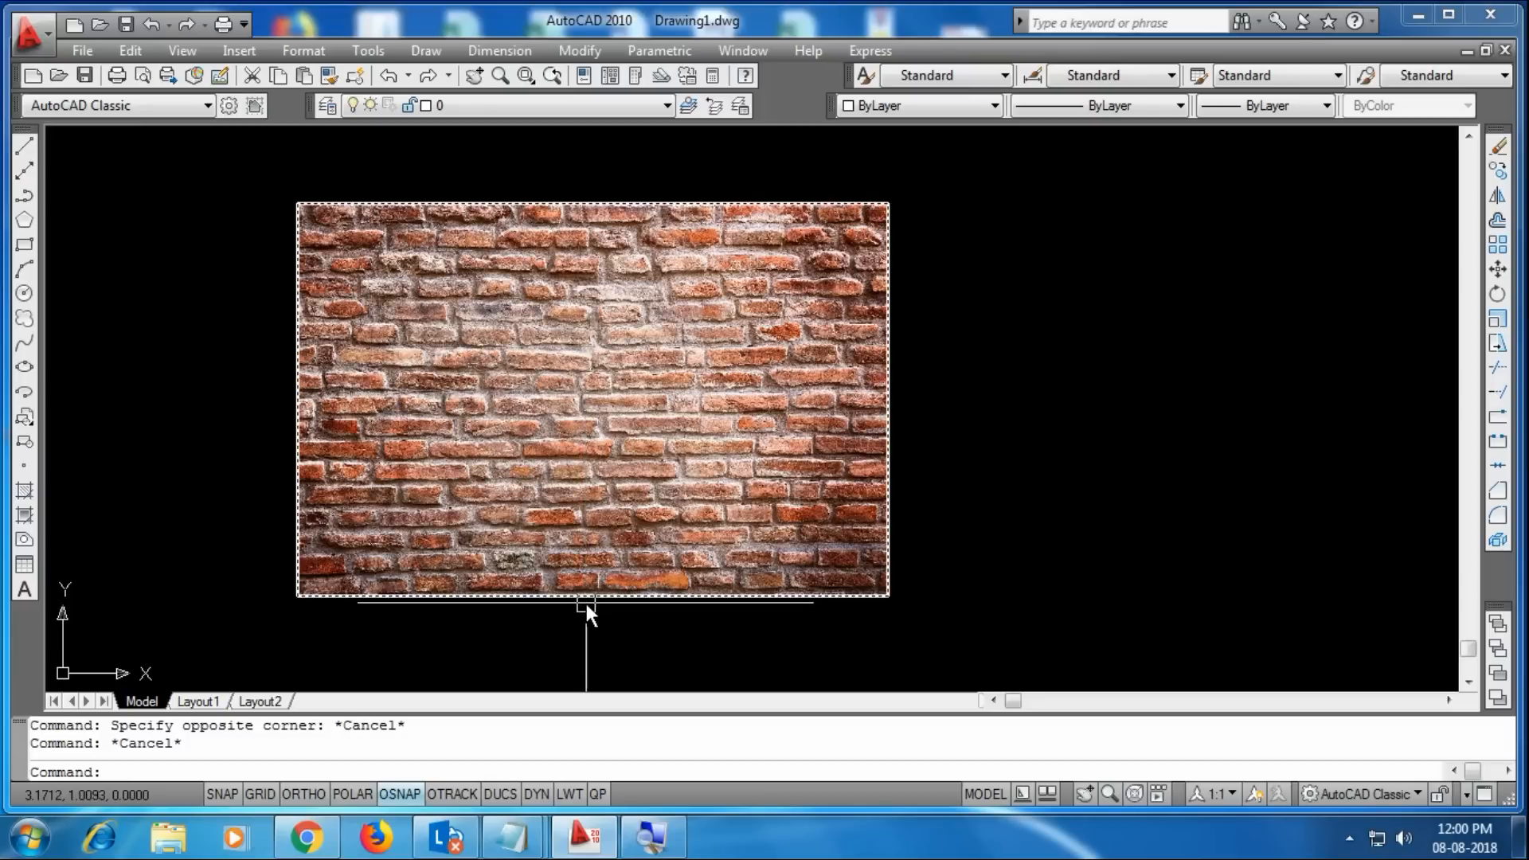
- Clip the brick image with a new five-point polygonal boundary around its middle, and undo that clip
{"action": "left_click", "coordinate": [586, 598]}
{"action": "right_click", "coordinate": [586, 597]}
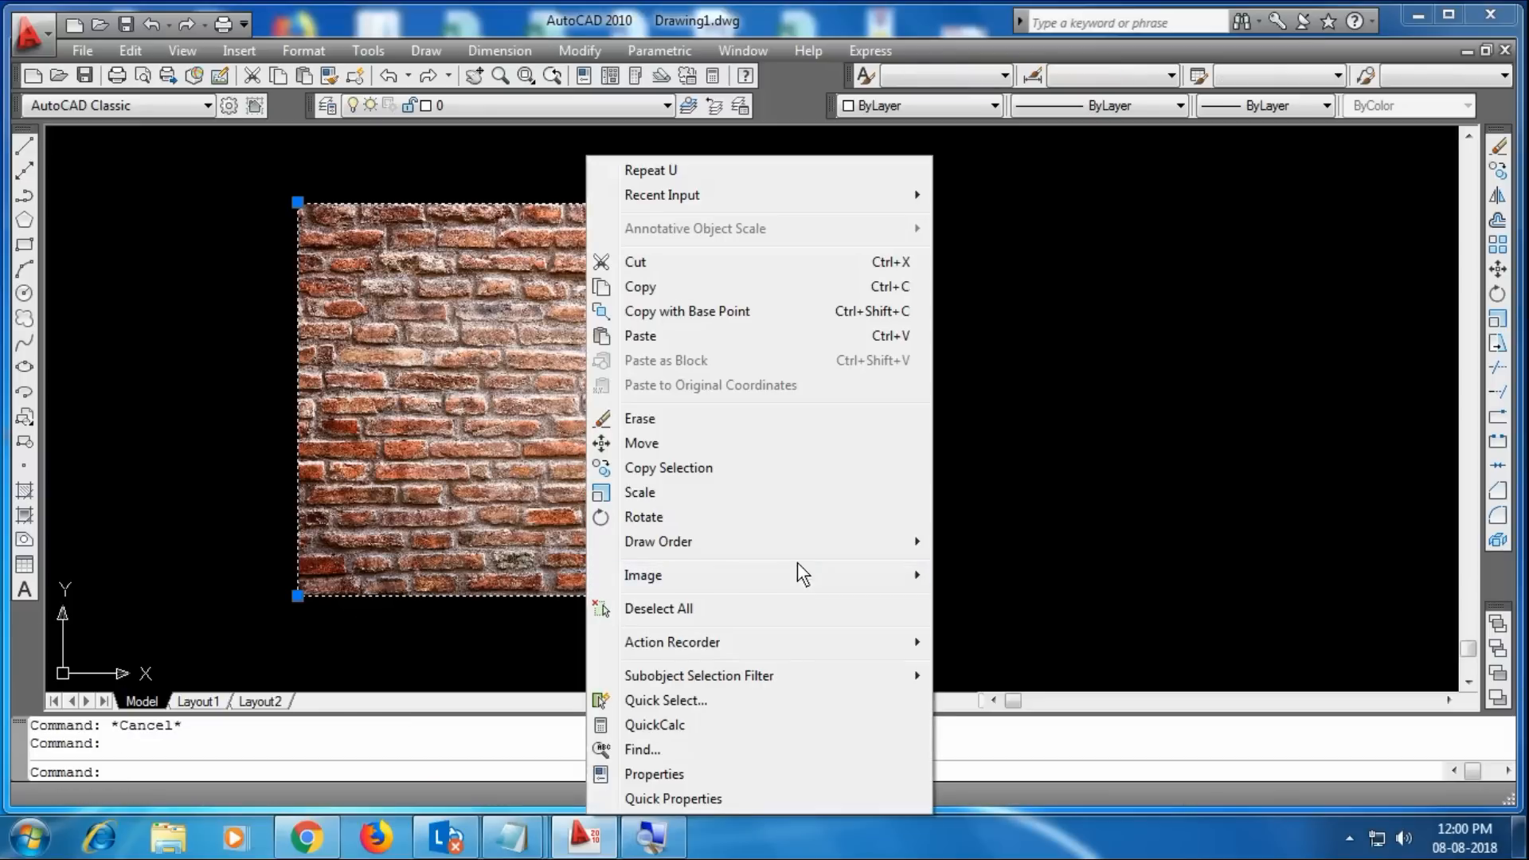
{"action": "mouse_move", "coordinate": [799, 571]}
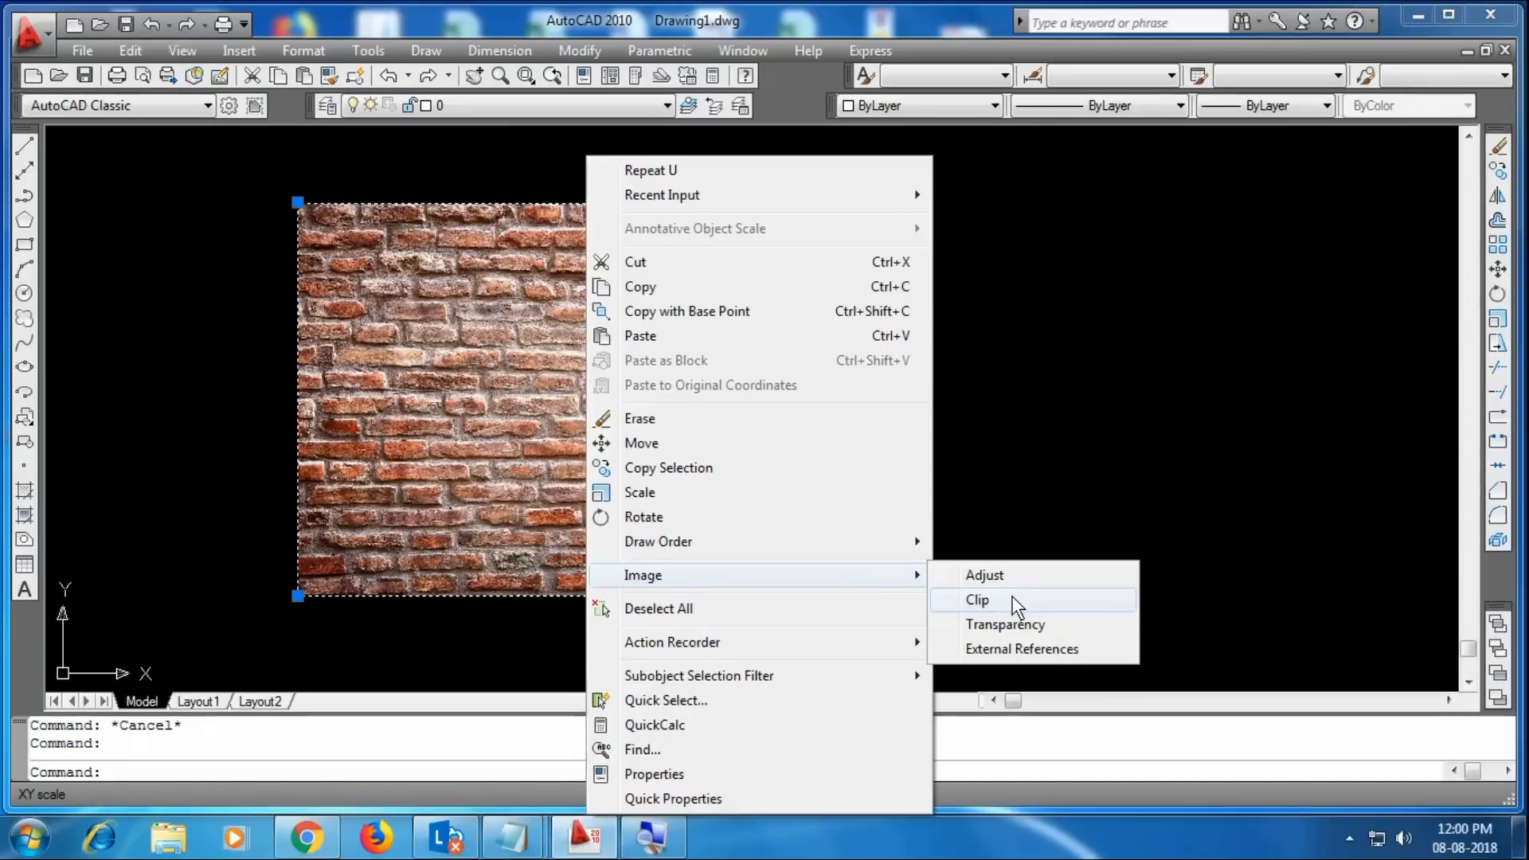
{"action": "left_click", "coordinate": [1016, 603]}
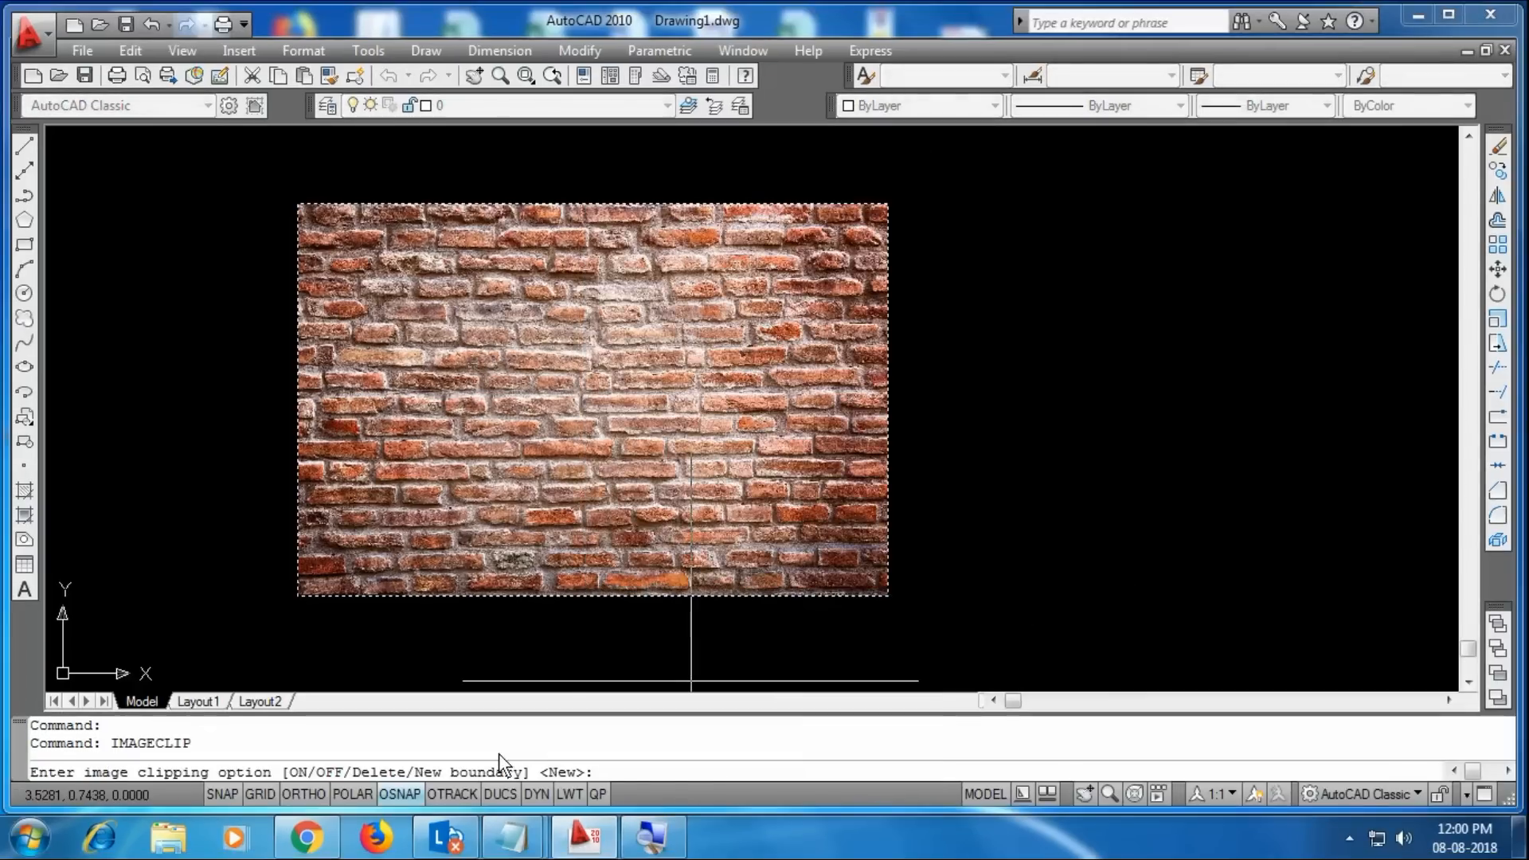
{"action": "type", "text": "N"}
{"action": "key", "text": "Return"}
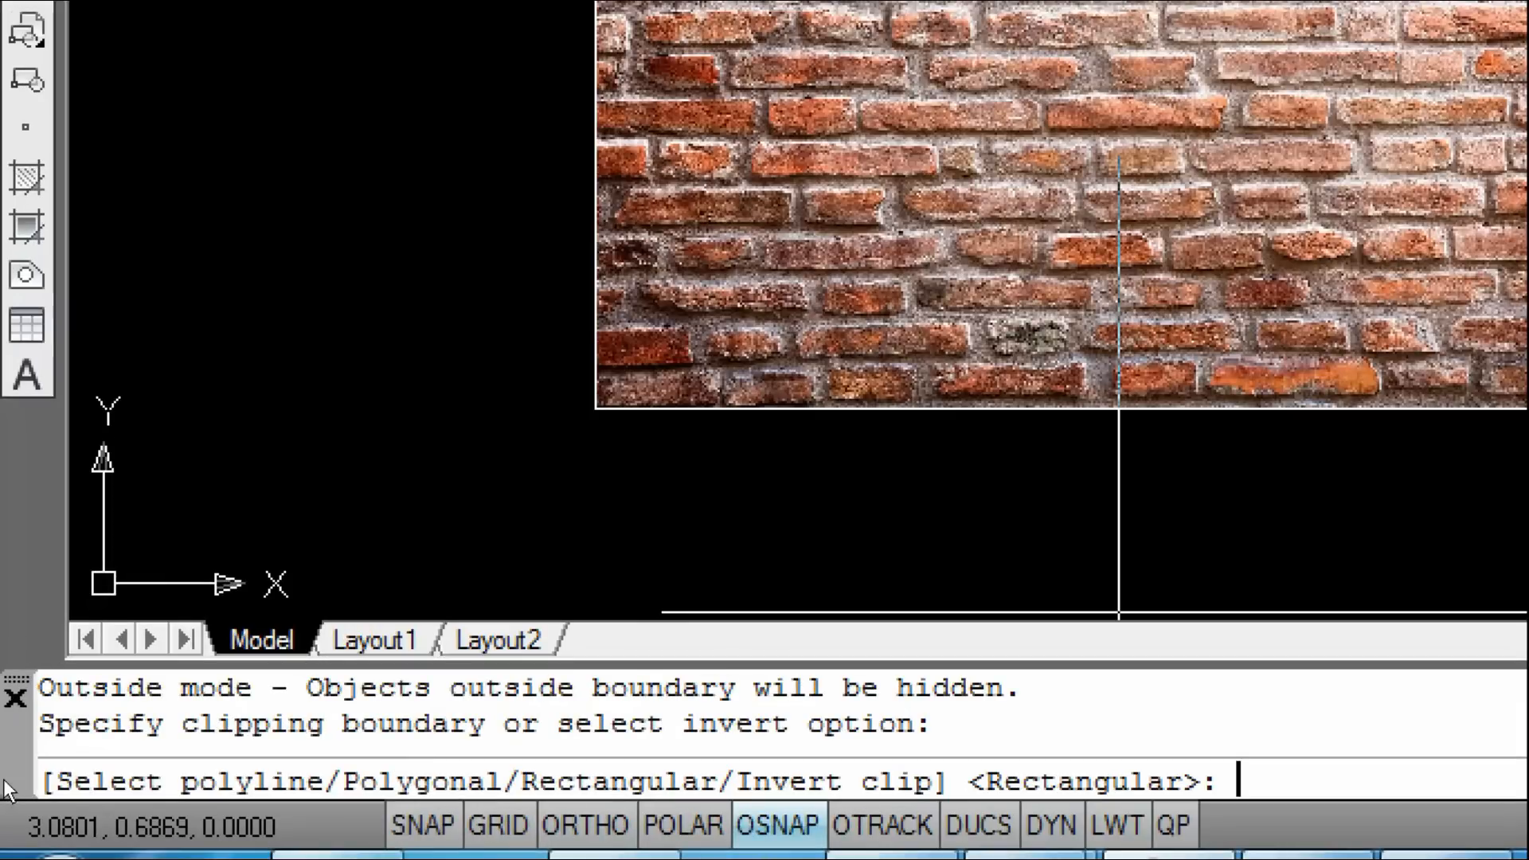
{"action": "type", "text": "P"}
{"action": "key", "text": "Return"}
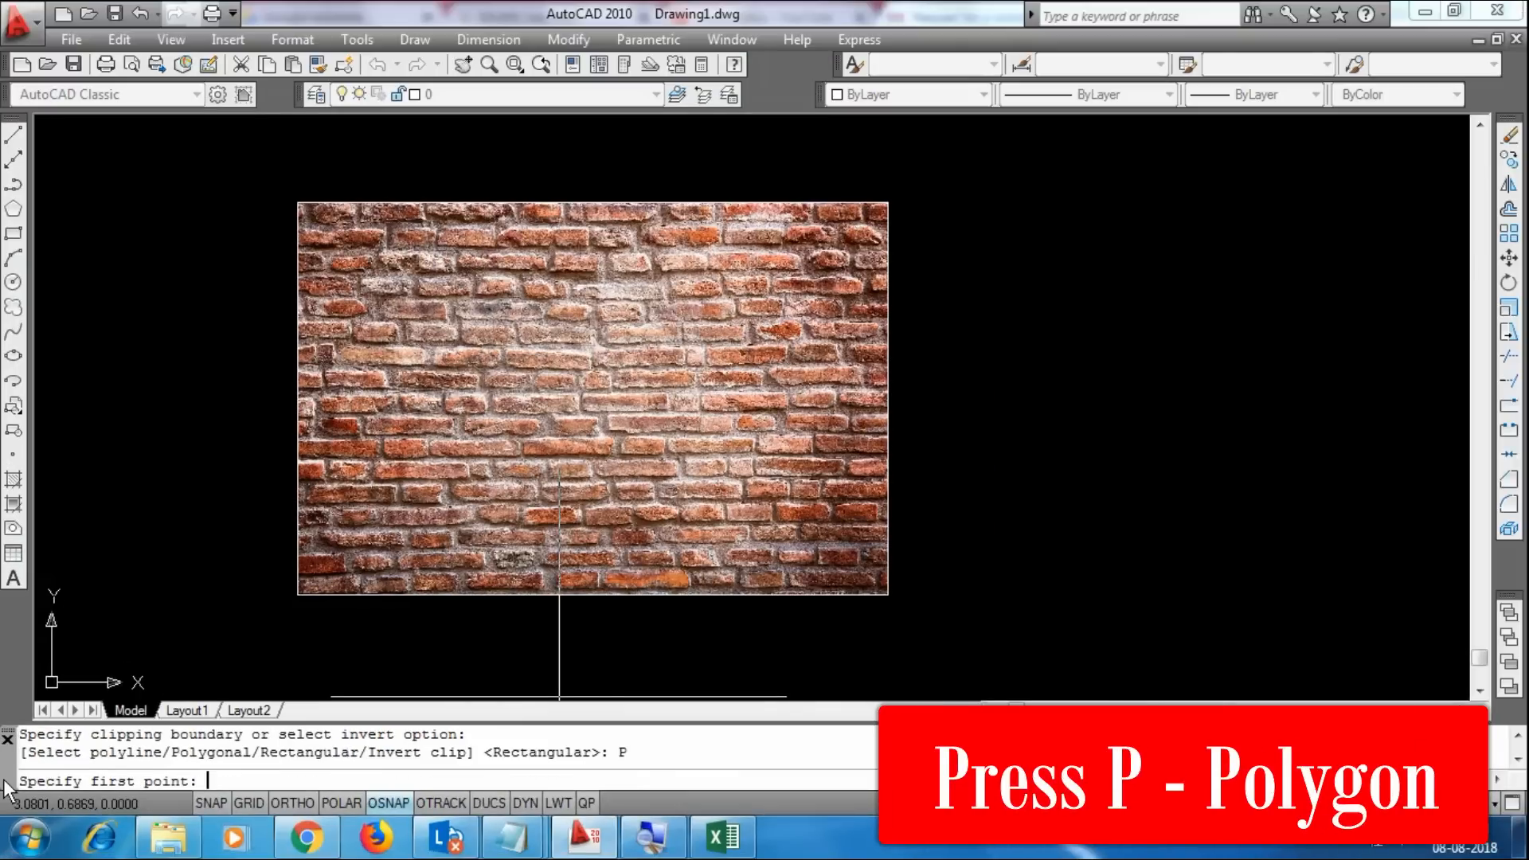
{"action": "left_click", "coordinate": [428, 410]}
{"action": "left_click", "coordinate": [410, 593]}
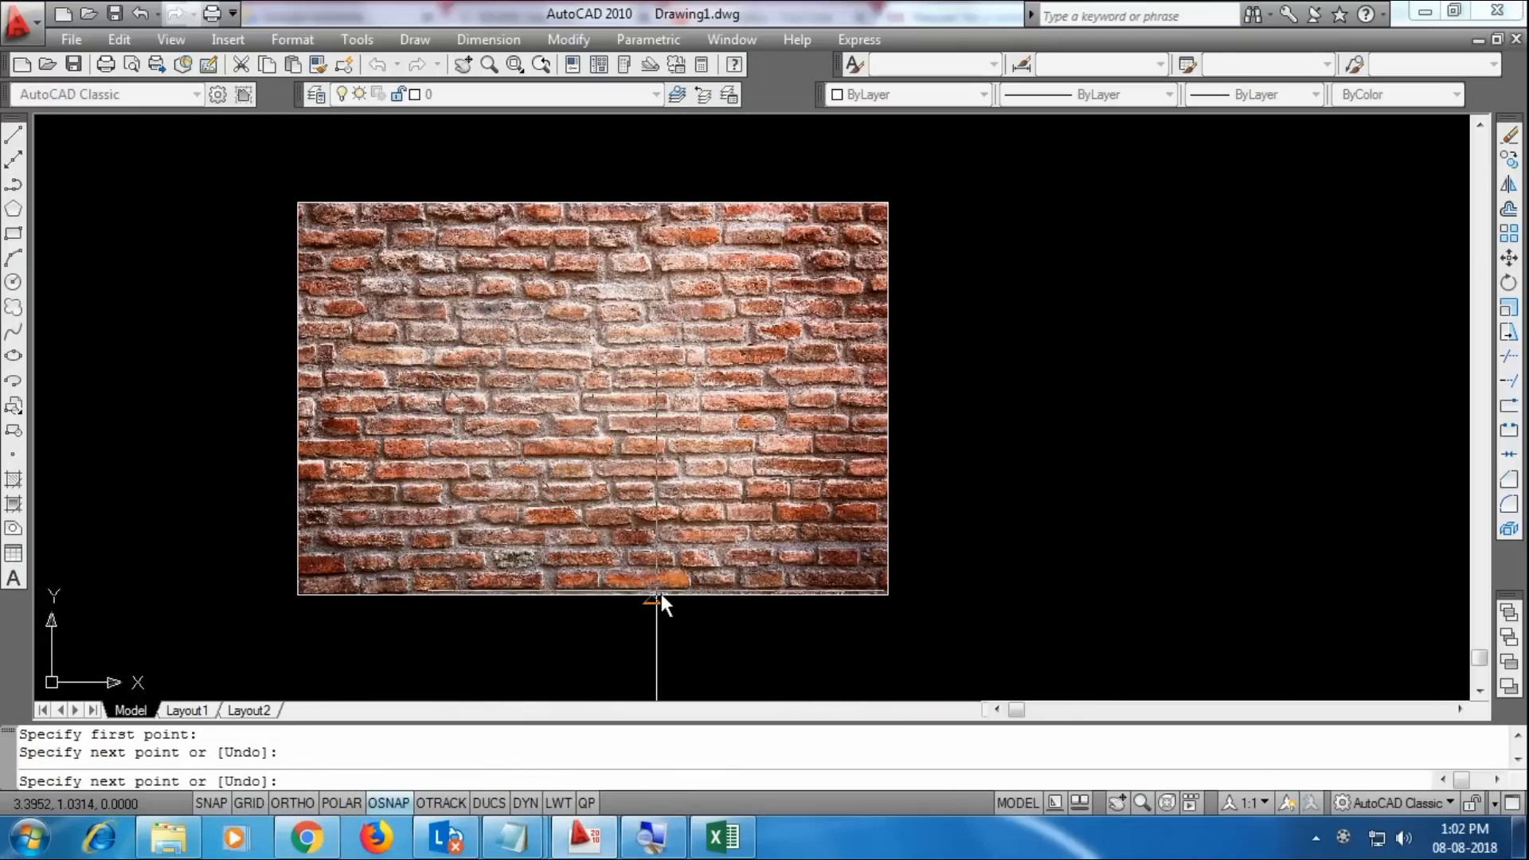
{"action": "left_click", "coordinate": [690, 591]}
{"action": "left_click", "coordinate": [715, 317]}
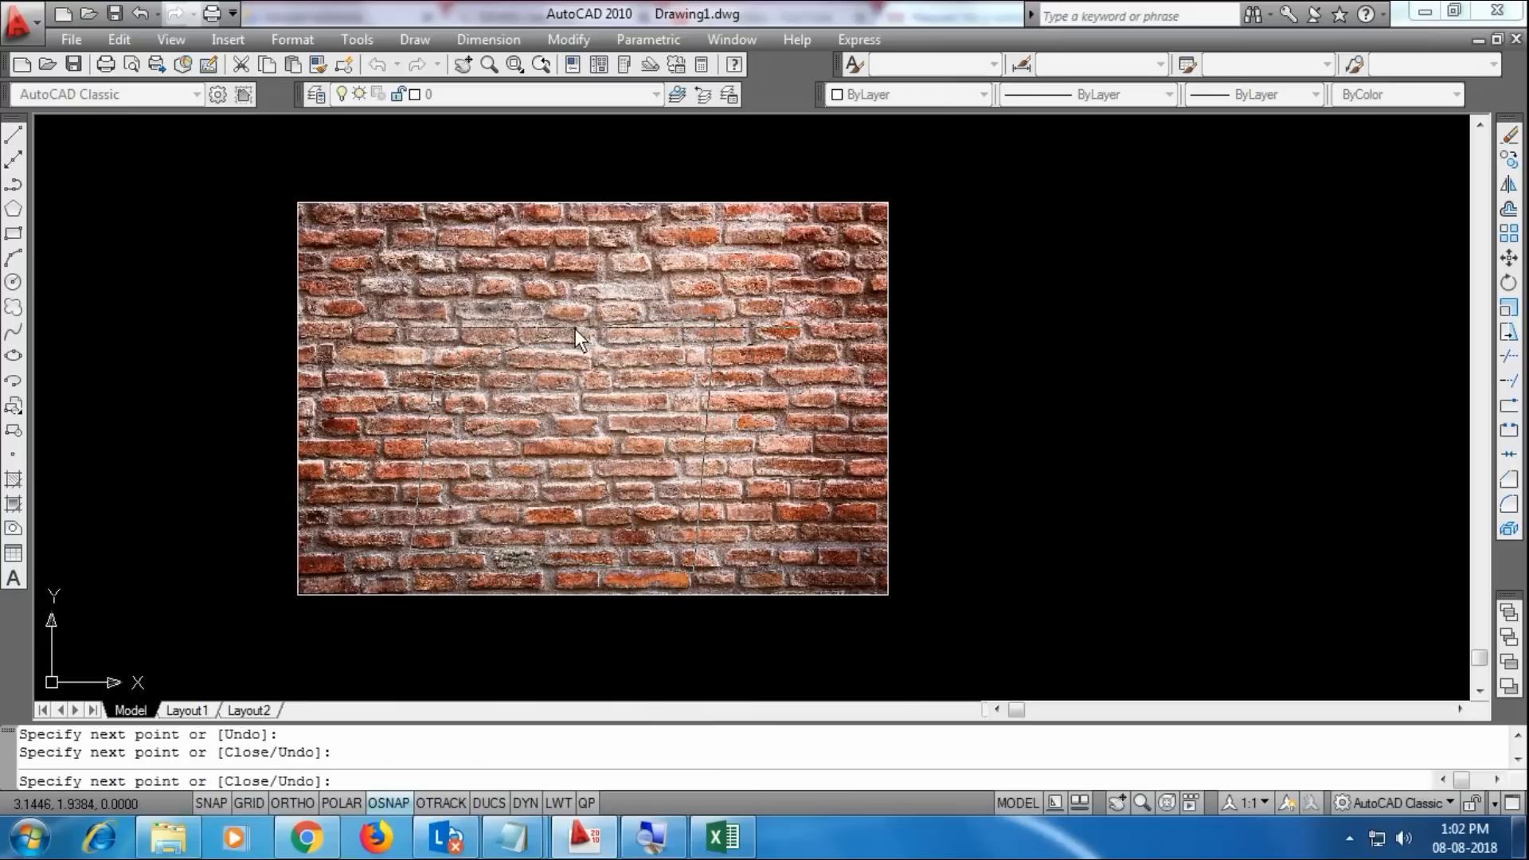
{"action": "left_click", "coordinate": [541, 287]}
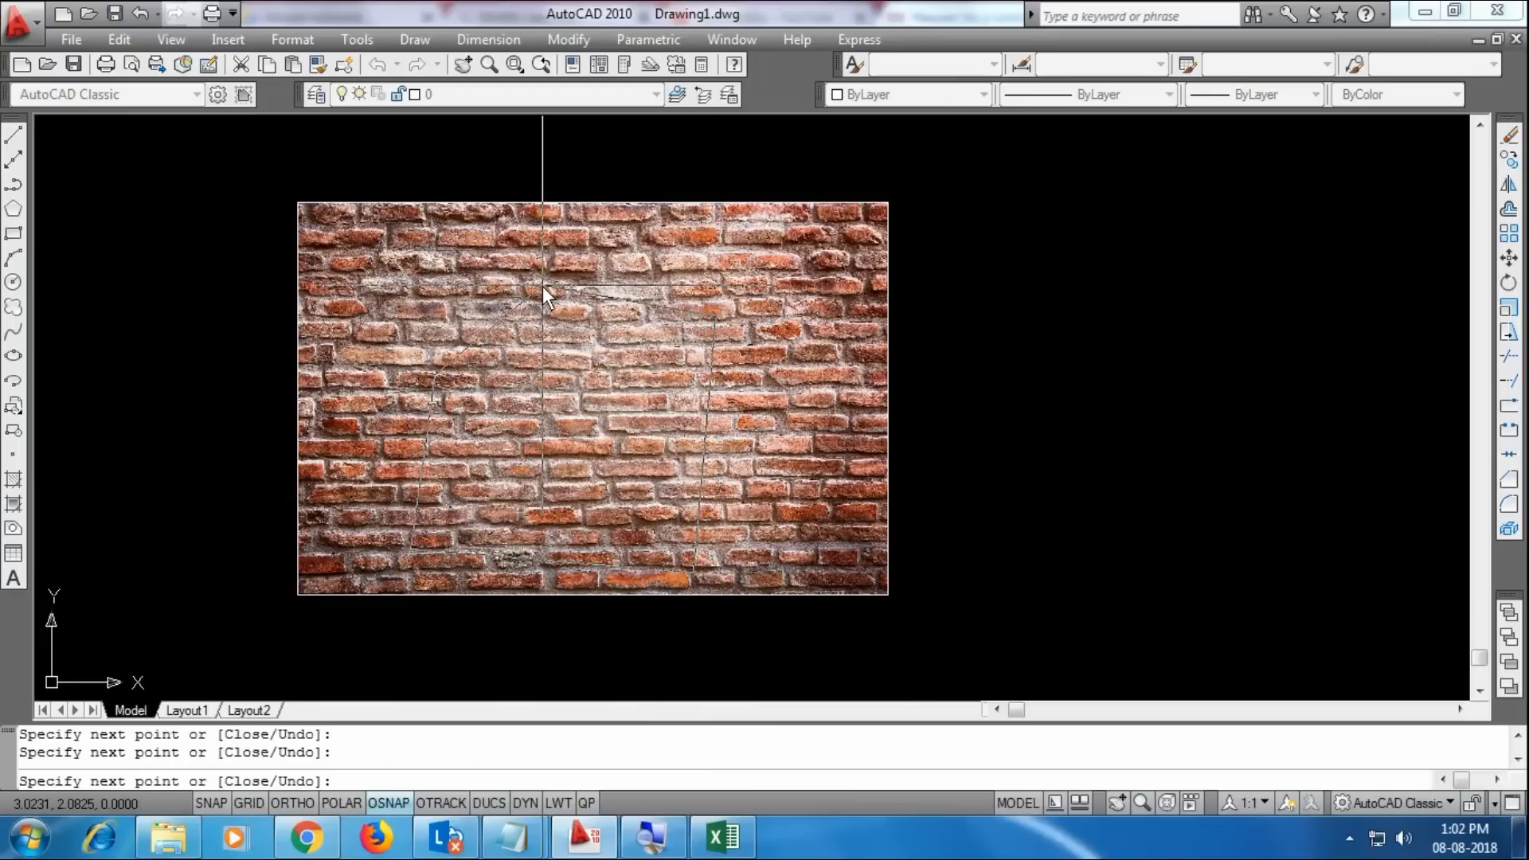
{"action": "key", "text": "Return"}
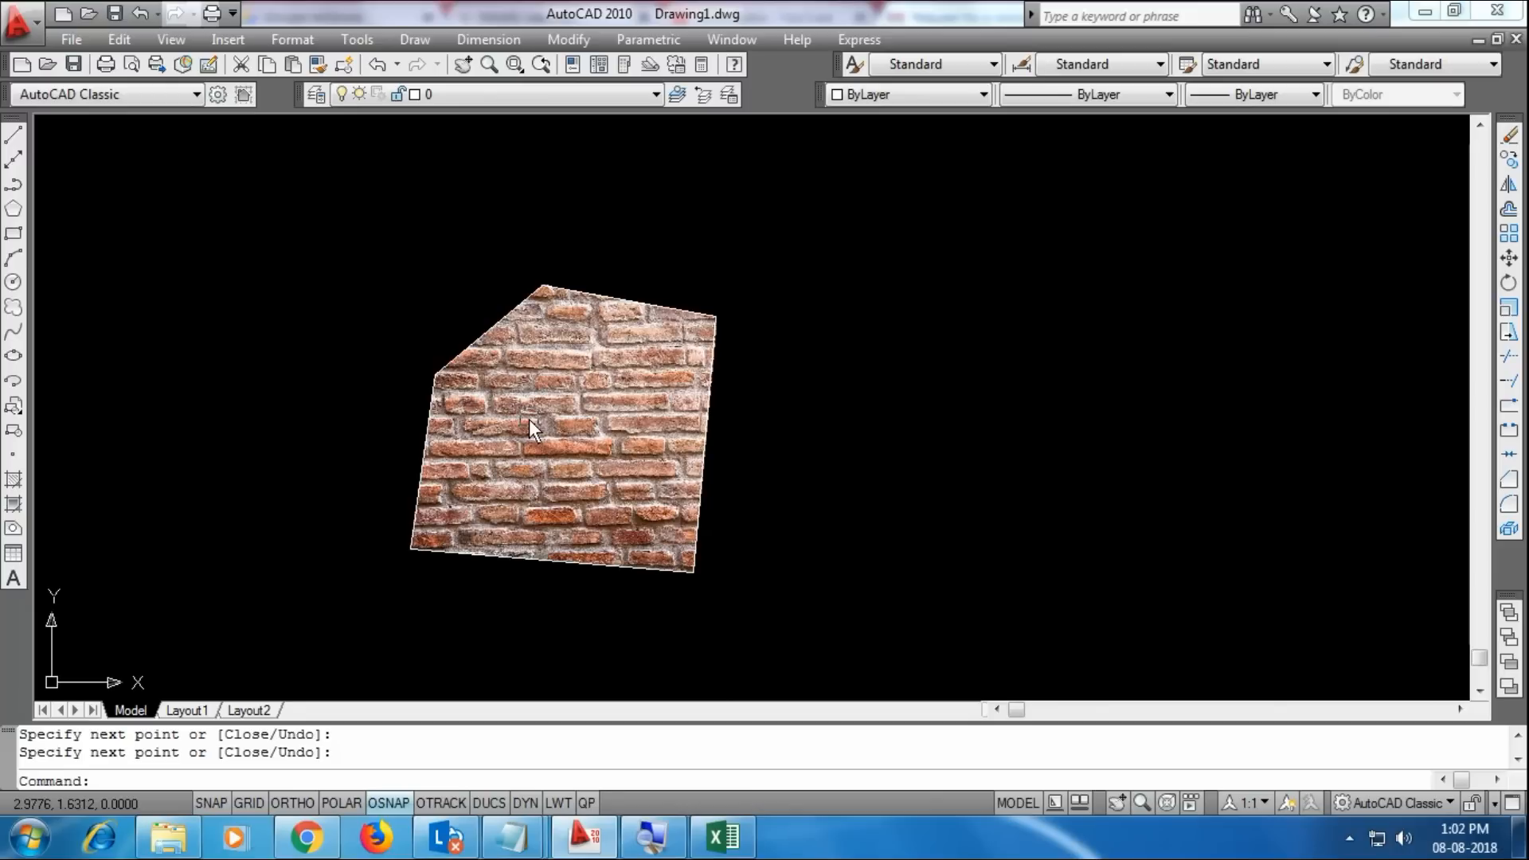
{"action": "key", "text": "ctrl+z"}
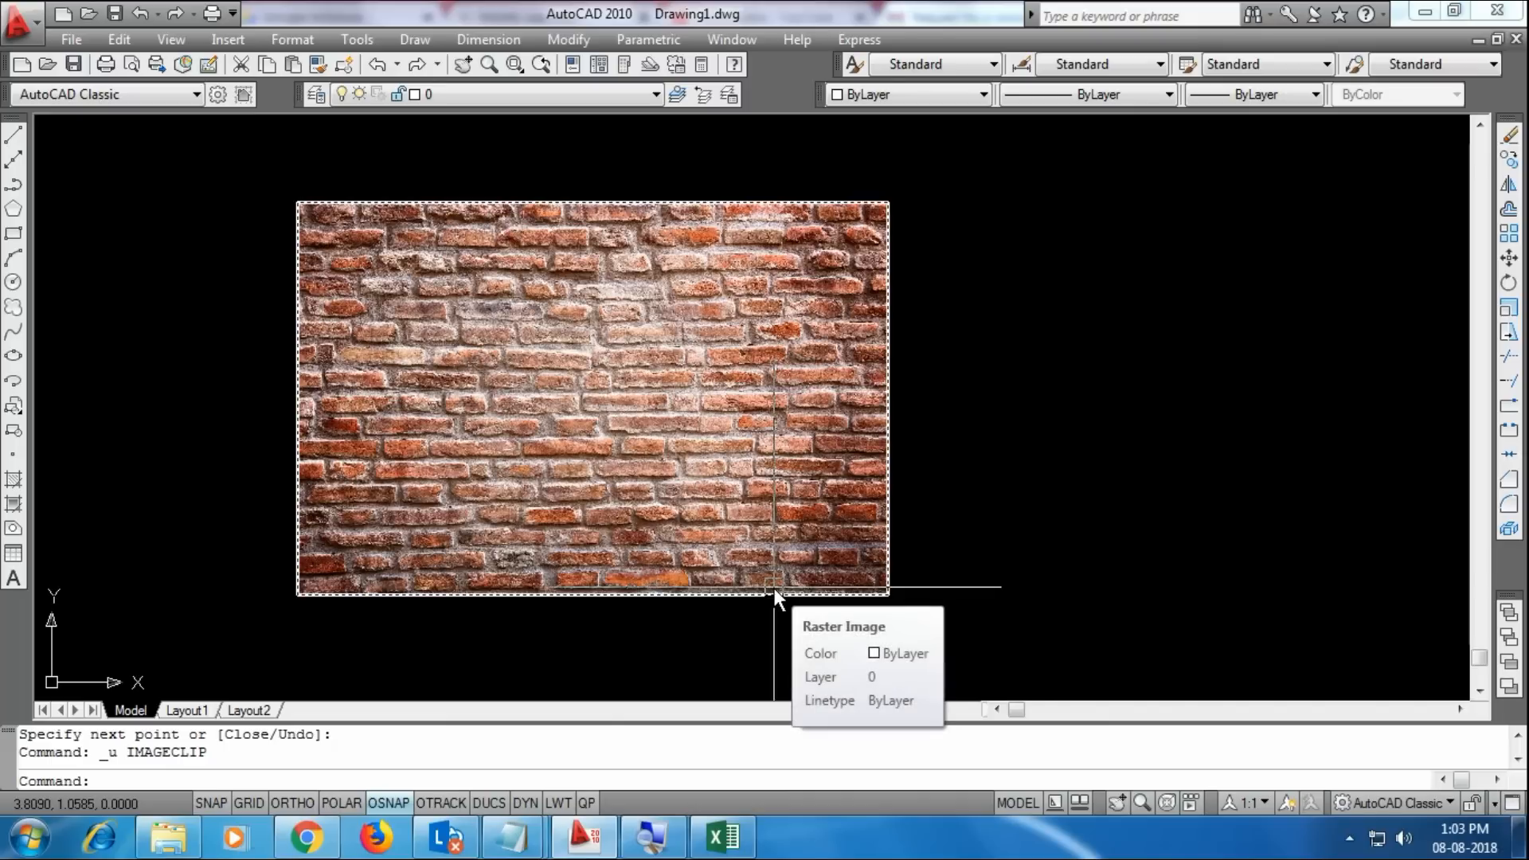
- Clip the brick image with a new rectangular boundary from its lower-left corner to a point right of and above its centre
{"action": "right_click", "coordinate": [747, 599]}
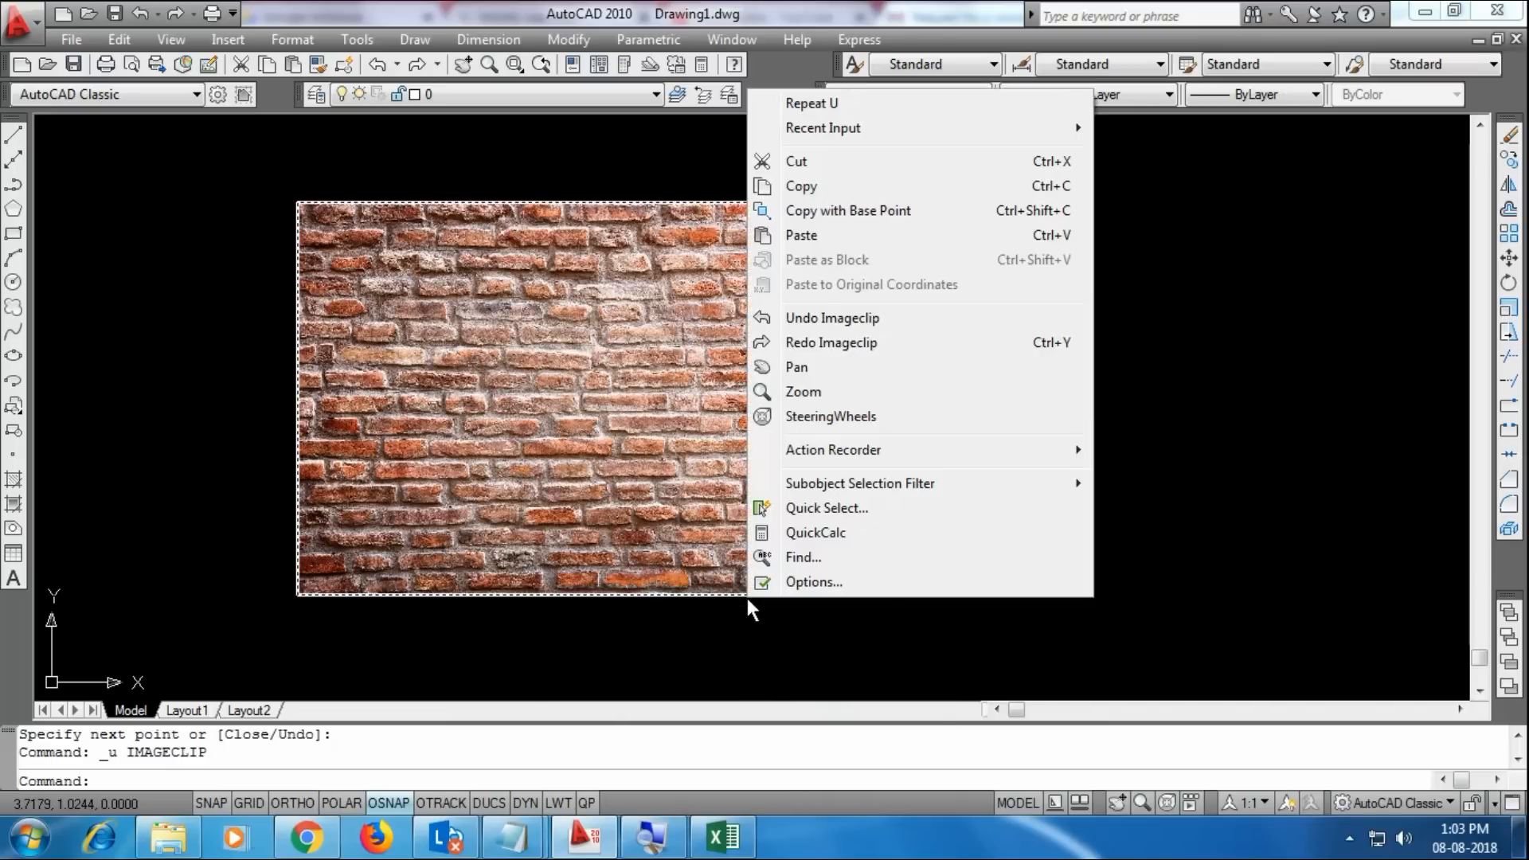
{"action": "left_click", "coordinate": [724, 596]}
{"action": "right_click", "coordinate": [723, 594]}
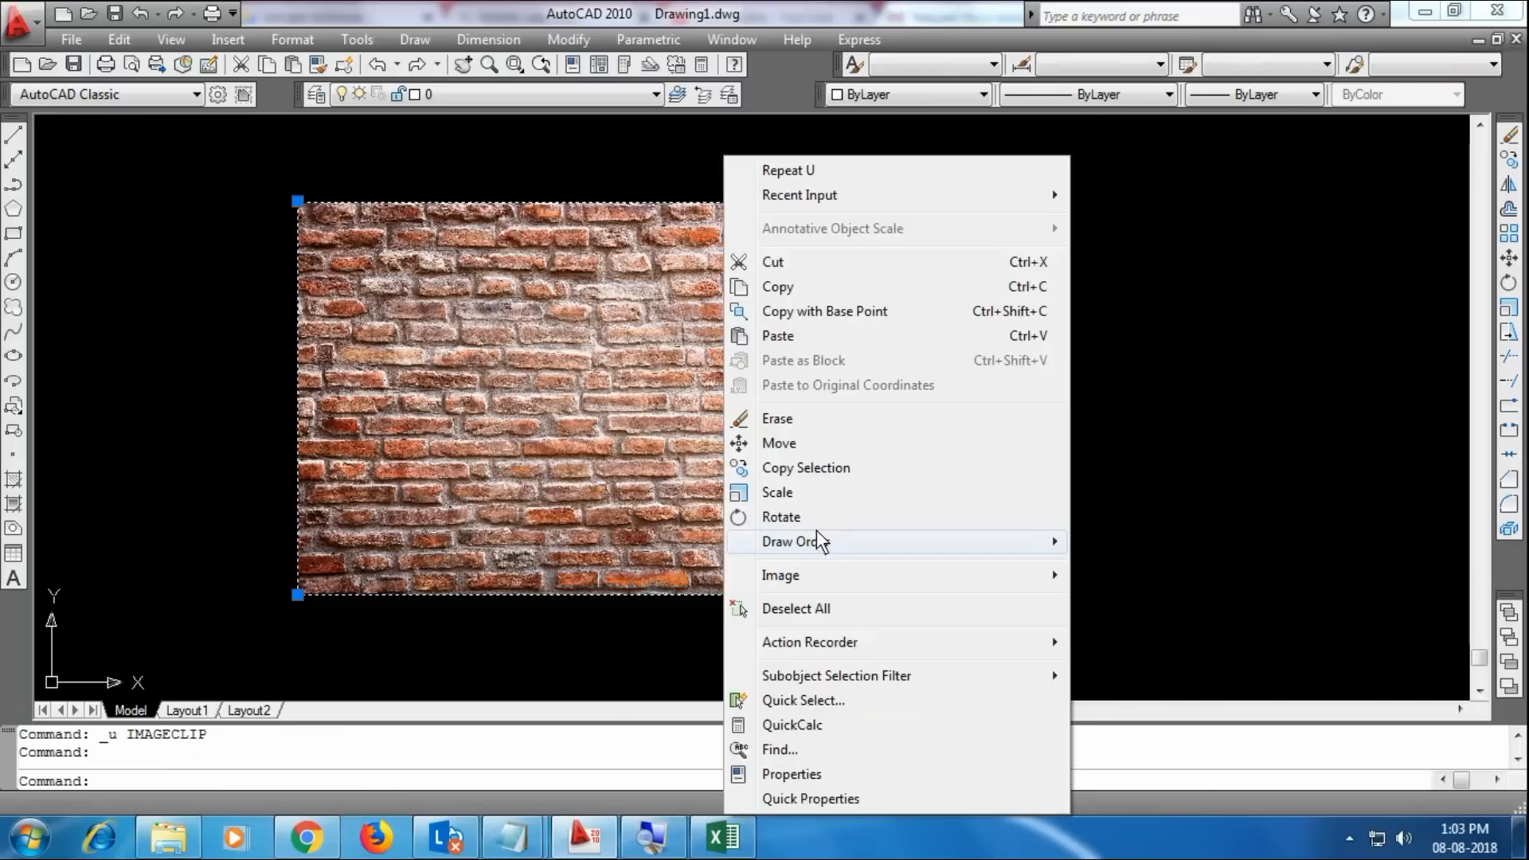
{"action": "mouse_move", "coordinate": [828, 573]}
{"action": "left_click", "coordinate": [1116, 600]}
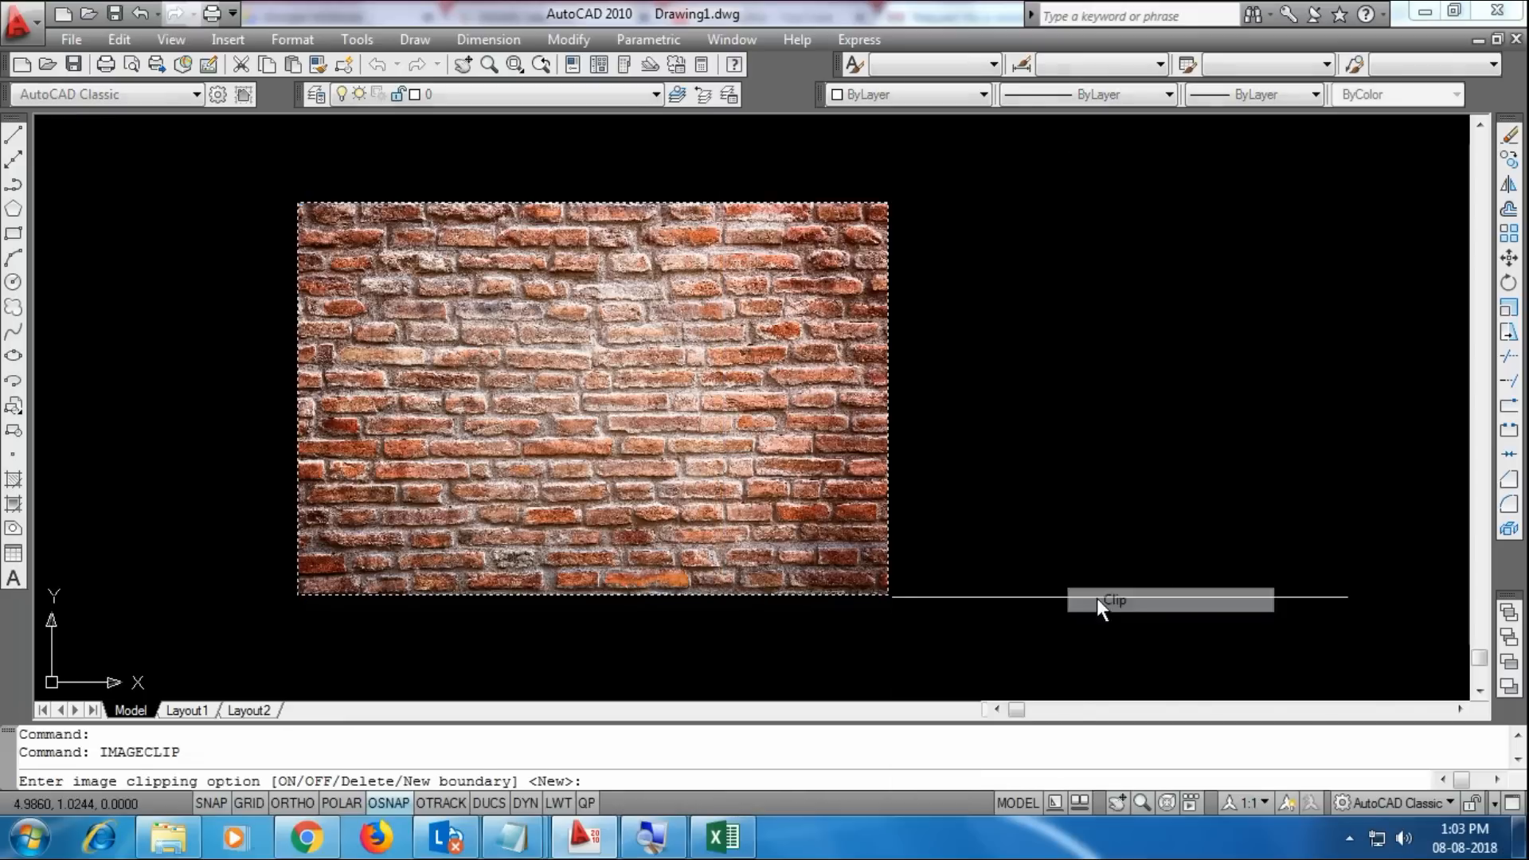
{"action": "type", "text": "N"}
{"action": "key", "text": "Return"}
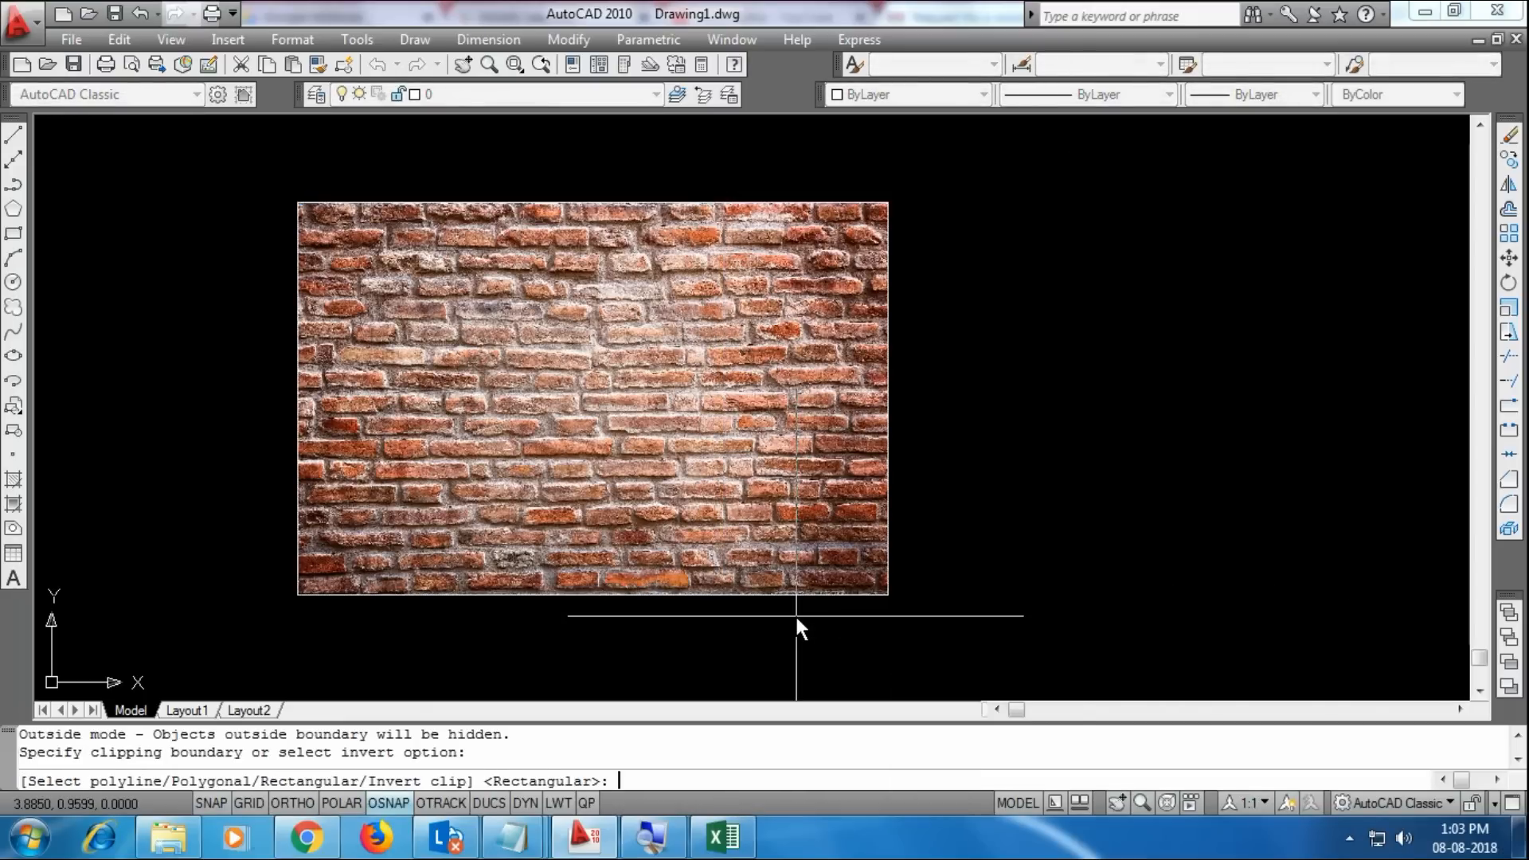
{"action": "type", "text": "R"}
{"action": "key", "text": "Return"}
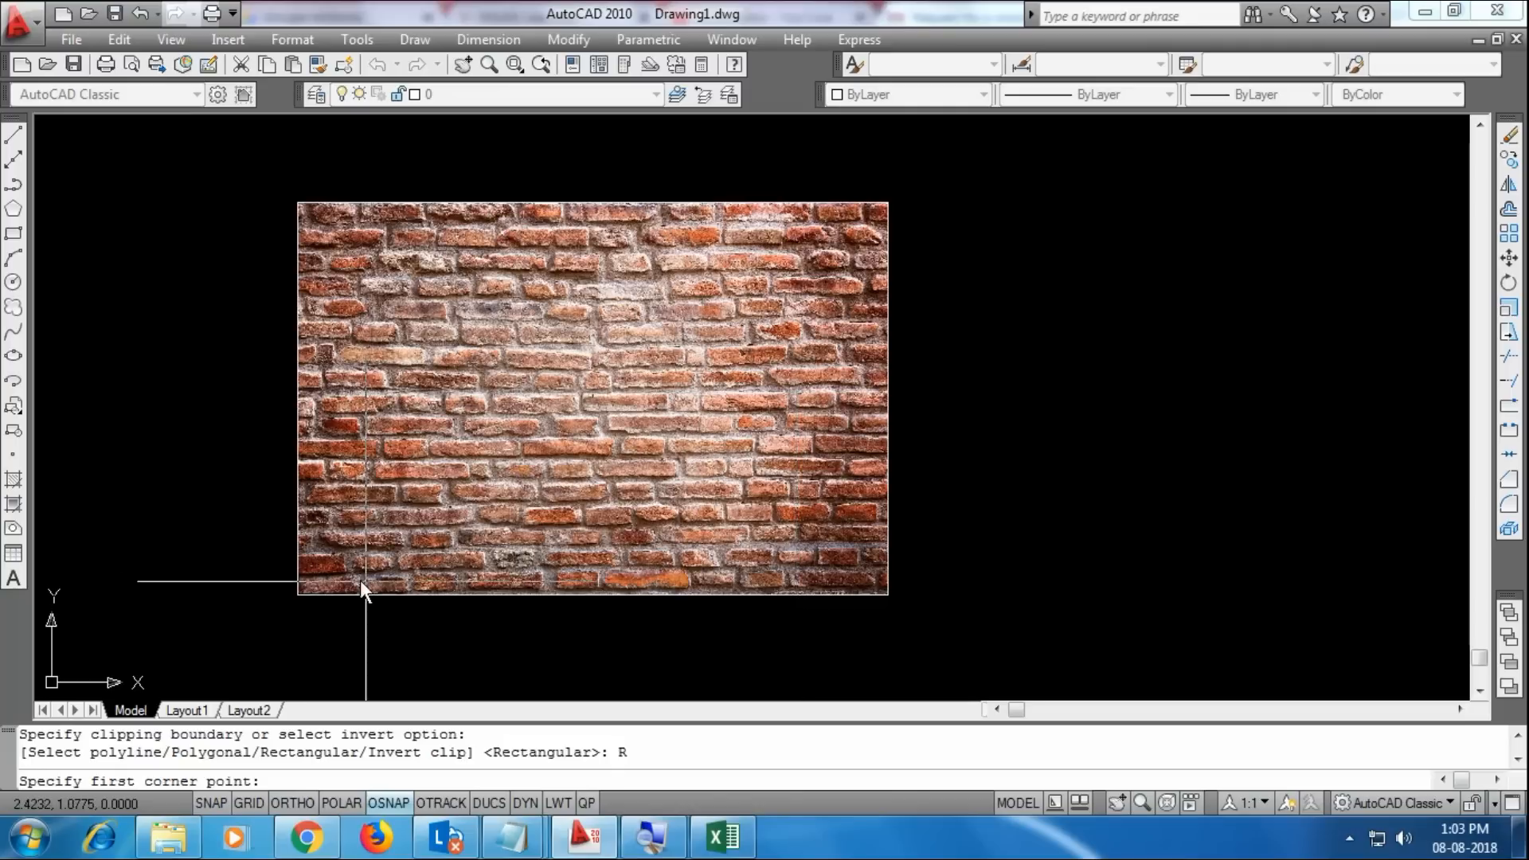
{"action": "left_click", "coordinate": [298, 594]}
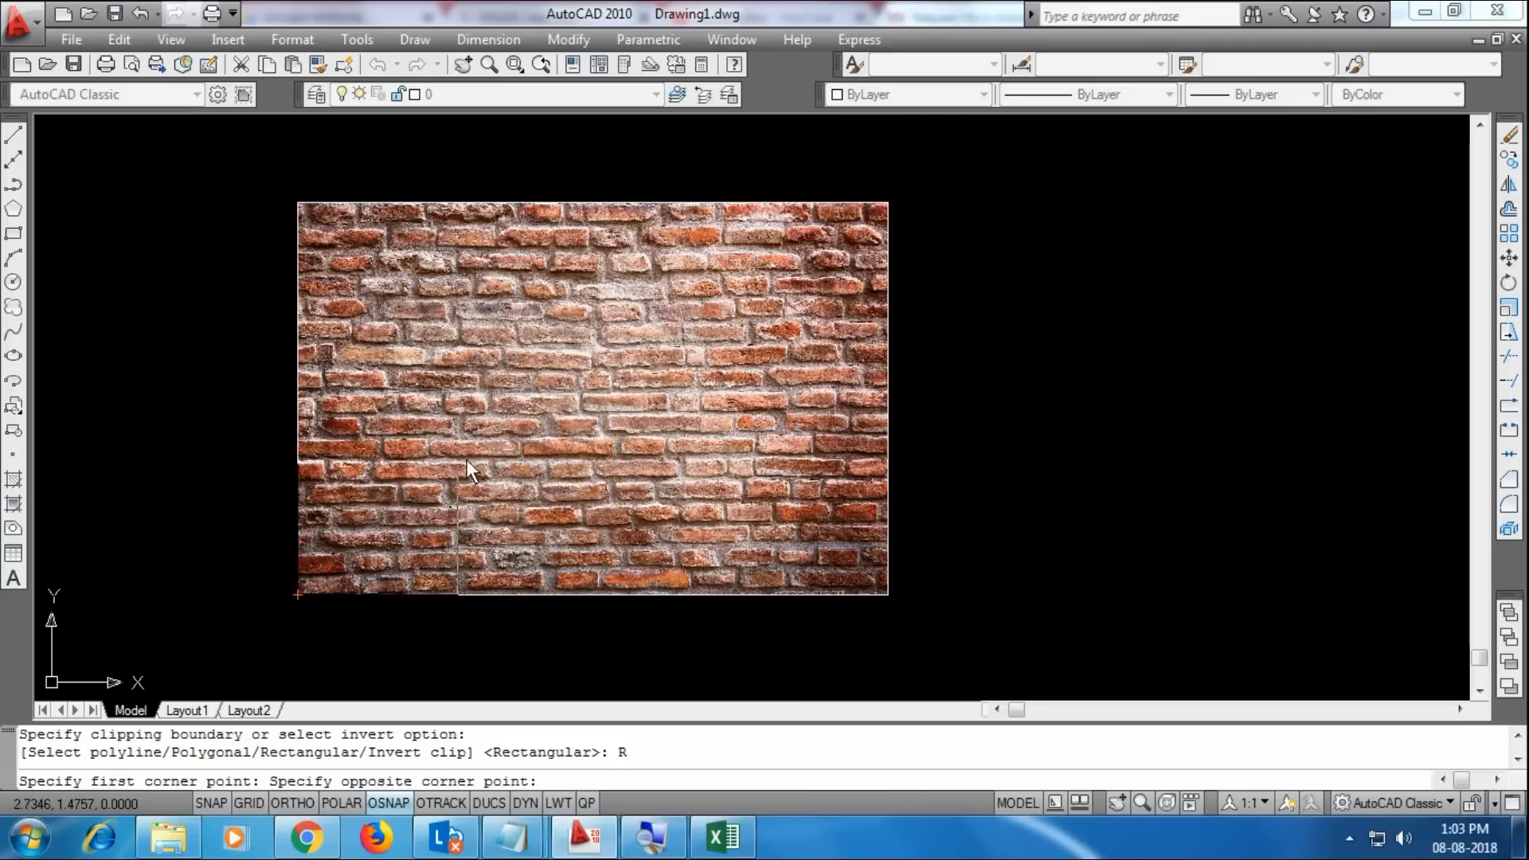
{"action": "left_click", "coordinate": [676, 358]}
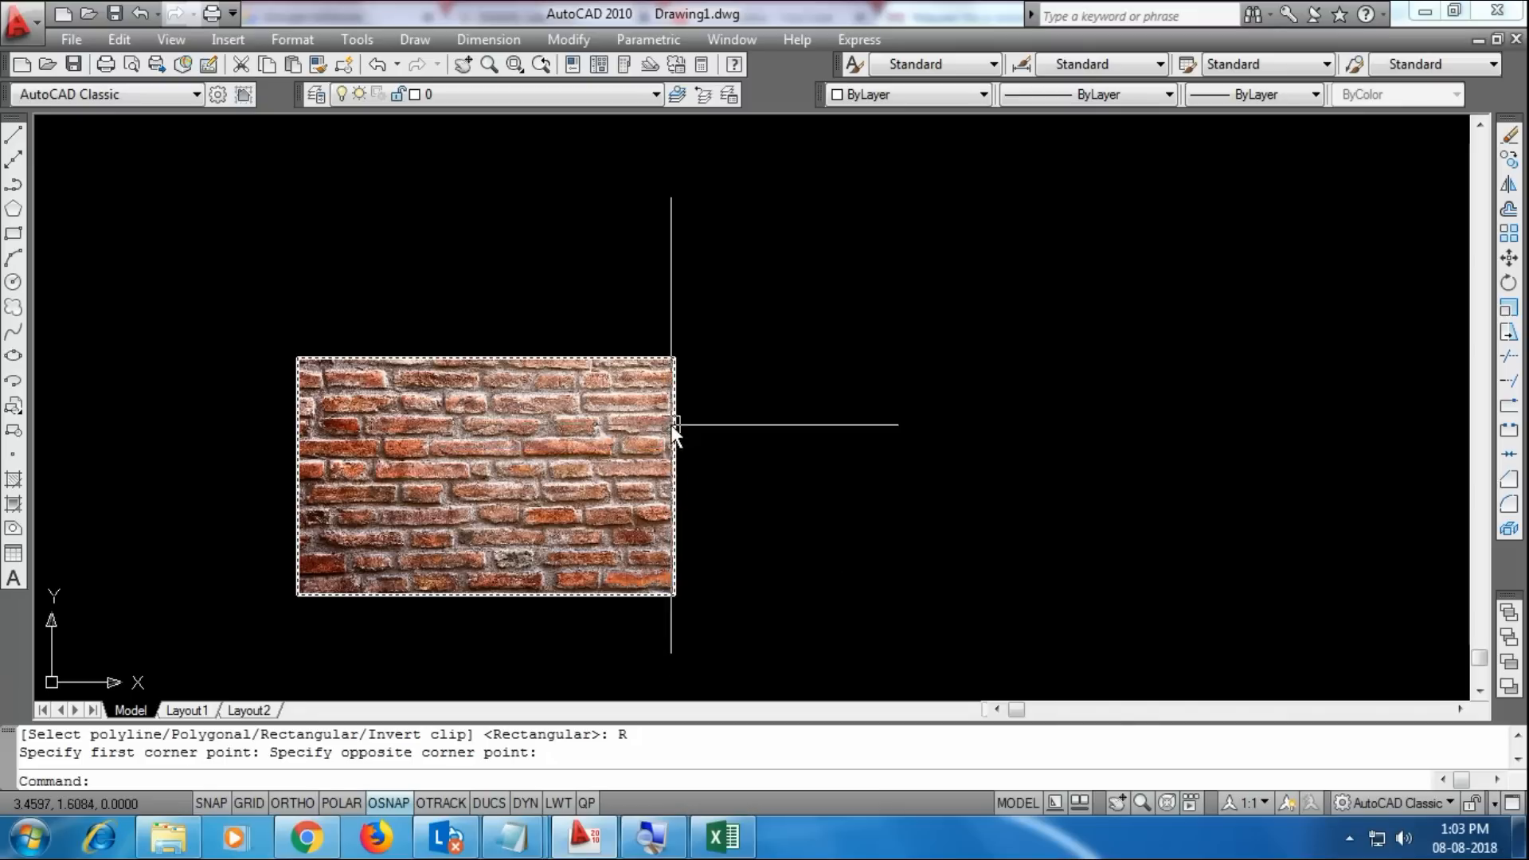
- Open the External References list for the brick image and move it clear of the picture
{"action": "left_click", "coordinate": [608, 419]}
{"action": "left_click", "coordinate": [600, 629]}
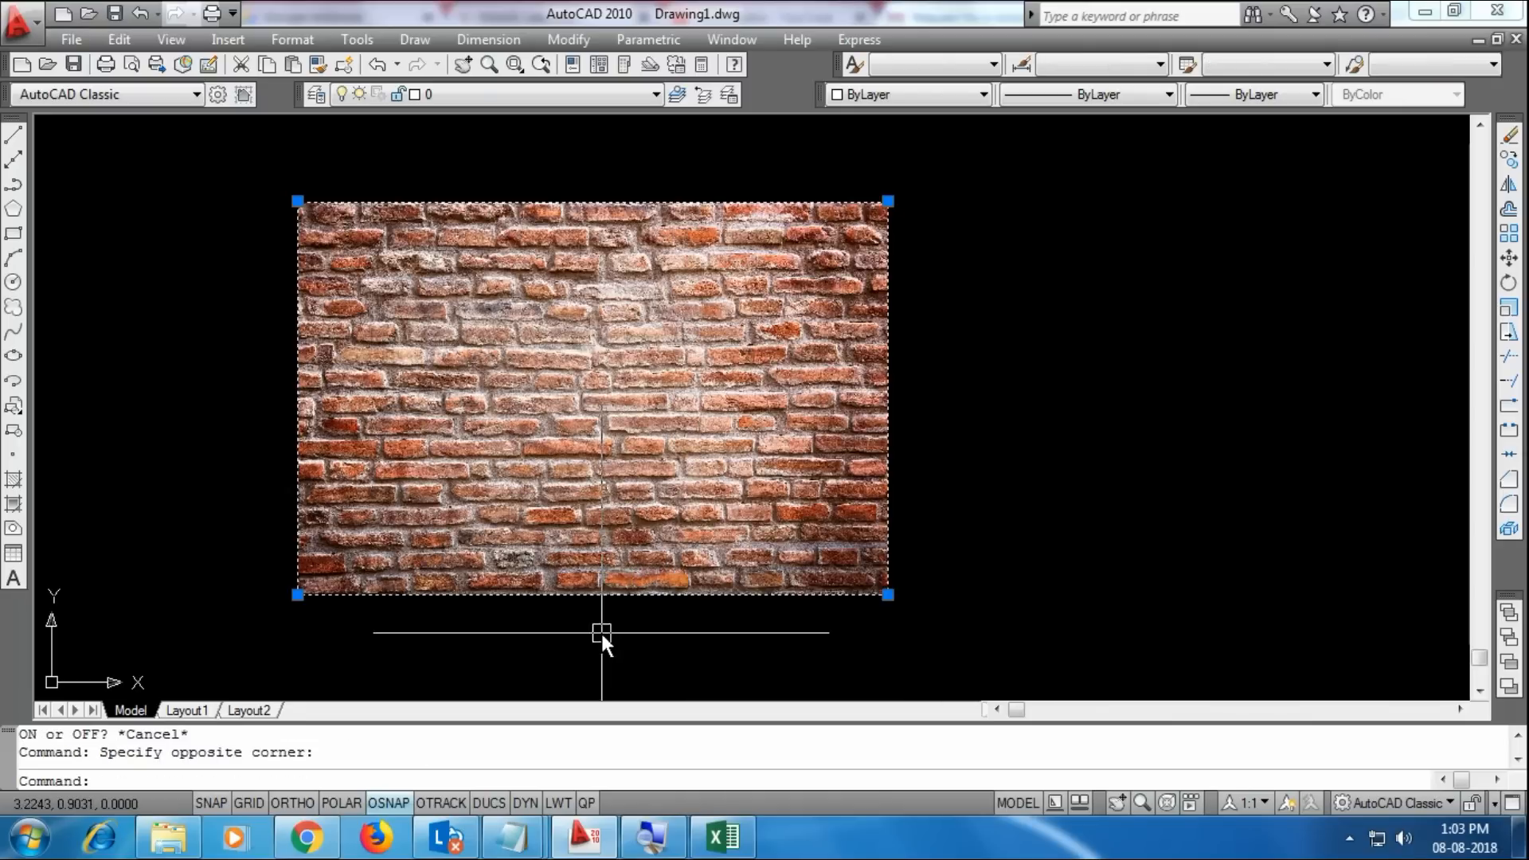
{"action": "right_click", "coordinate": [585, 599]}
{"action": "mouse_move", "coordinate": [674, 590]}
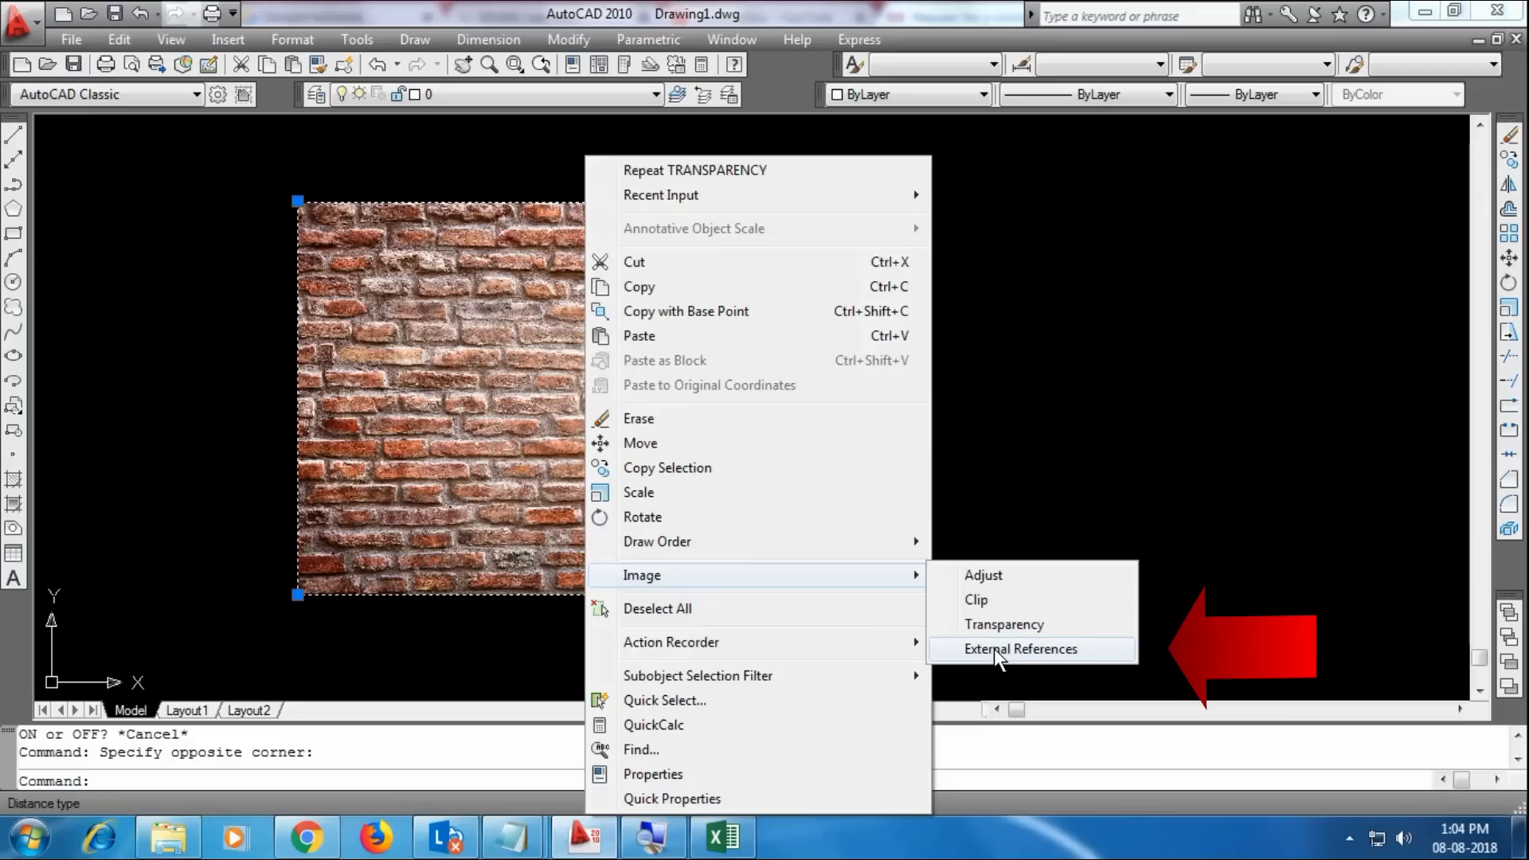
{"action": "left_click", "coordinate": [994, 648]}
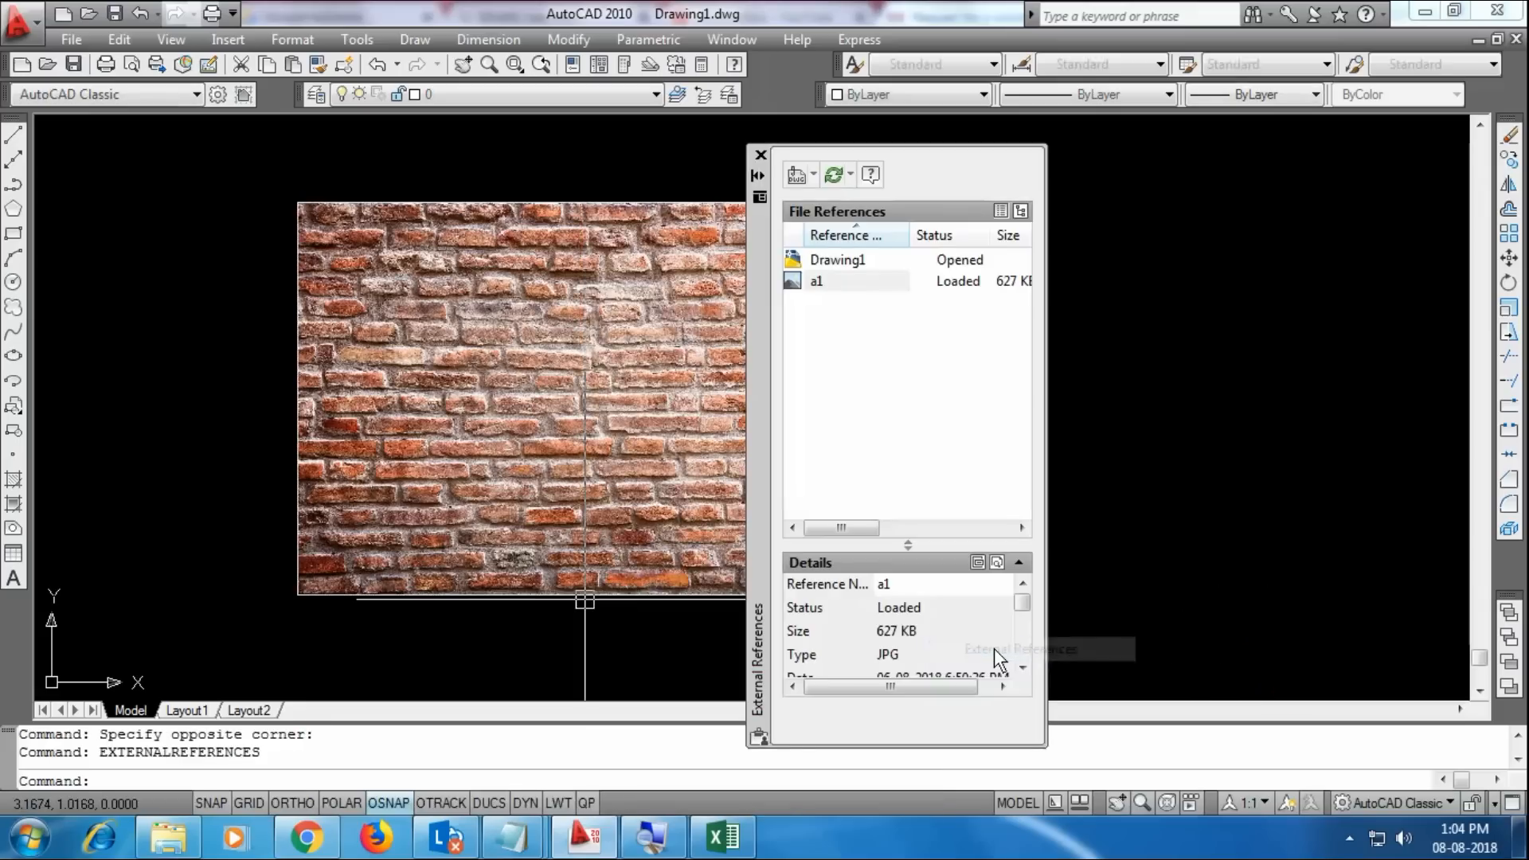
{"action": "left_click_drag", "start_coordinate": [752, 296], "coordinate": [983, 299]}
- Unload the a1 image reference from the drawing and reload it
{"action": "left_click", "coordinate": [1068, 284]}
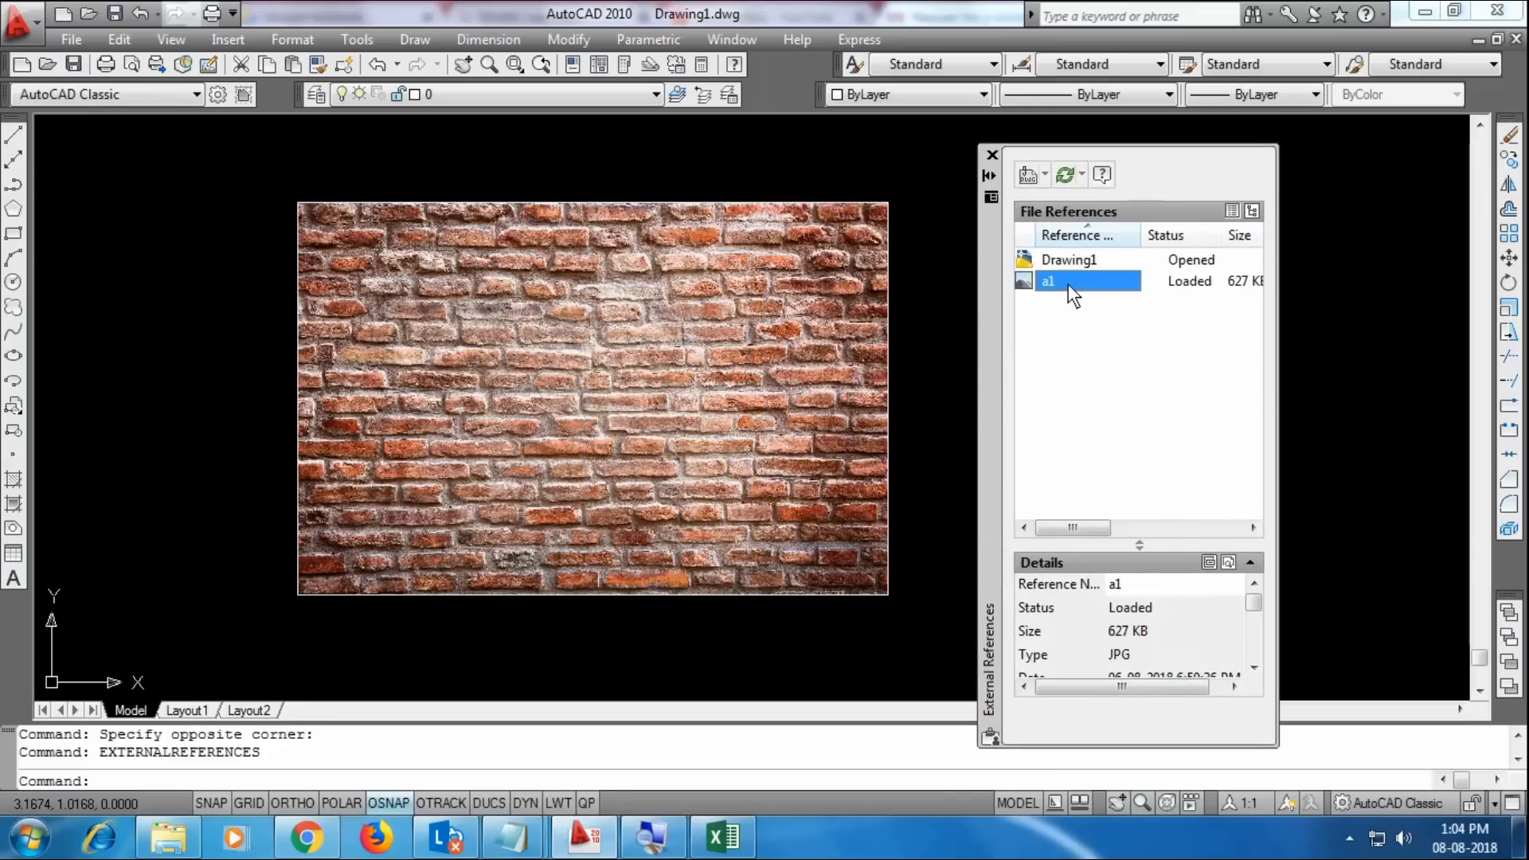
{"action": "right_click", "coordinate": [1067, 284]}
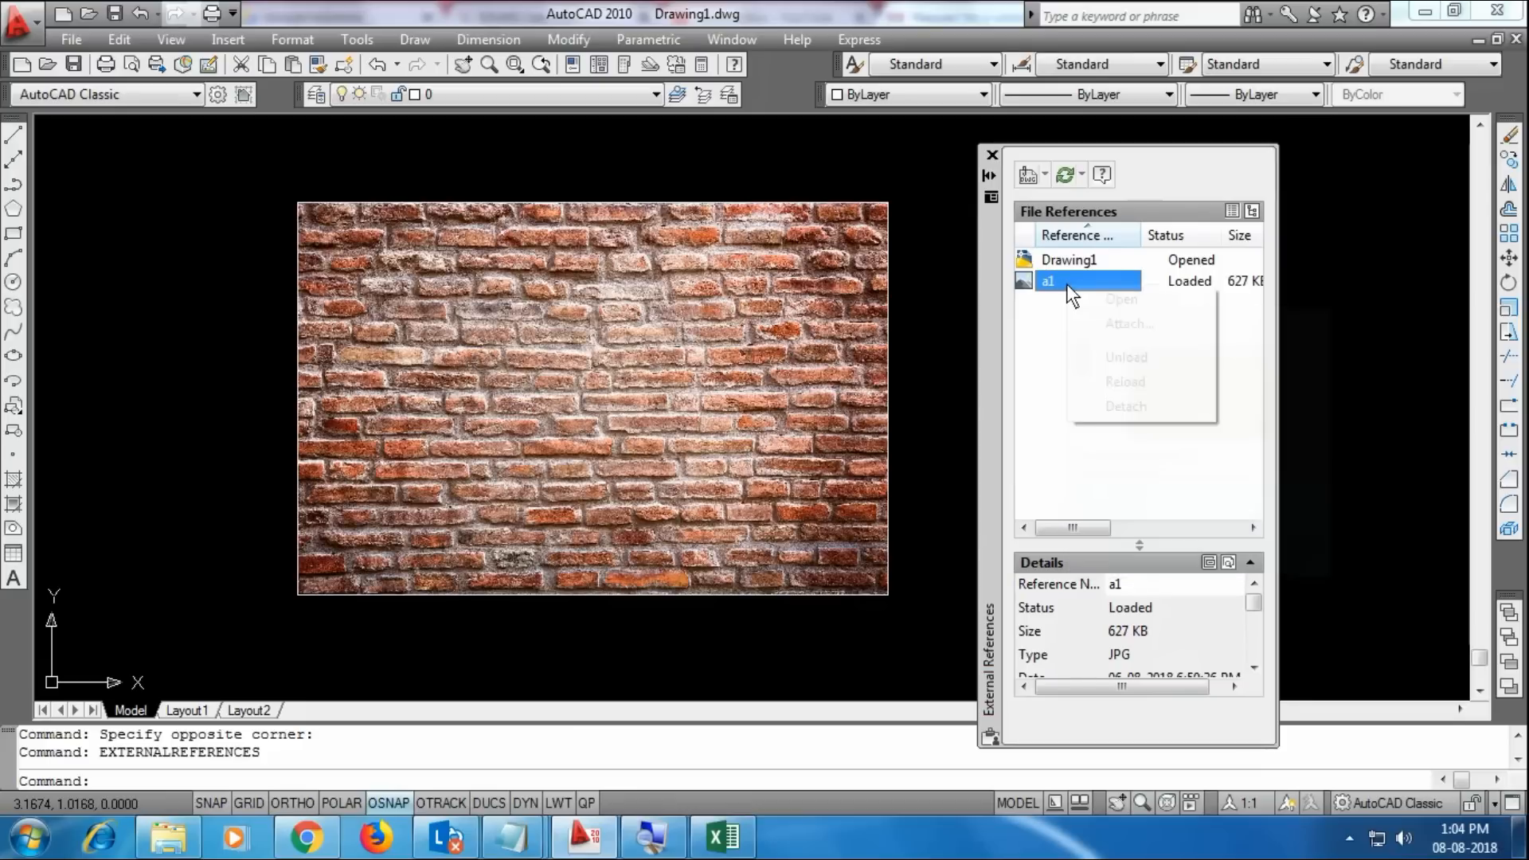
{"action": "left_click", "coordinate": [1124, 359]}
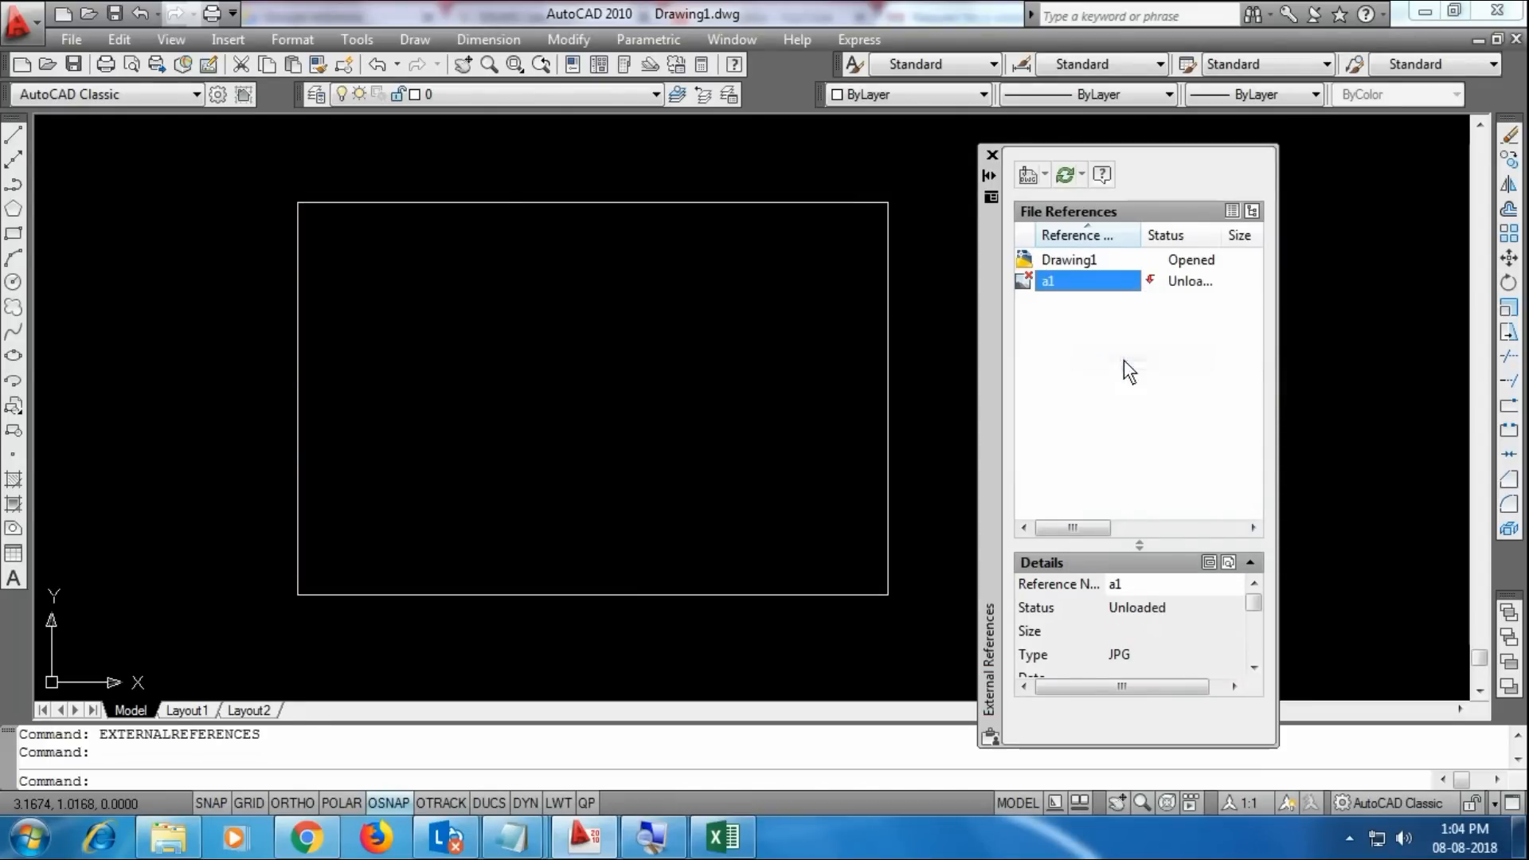
{"action": "right_click", "coordinate": [1088, 290]}
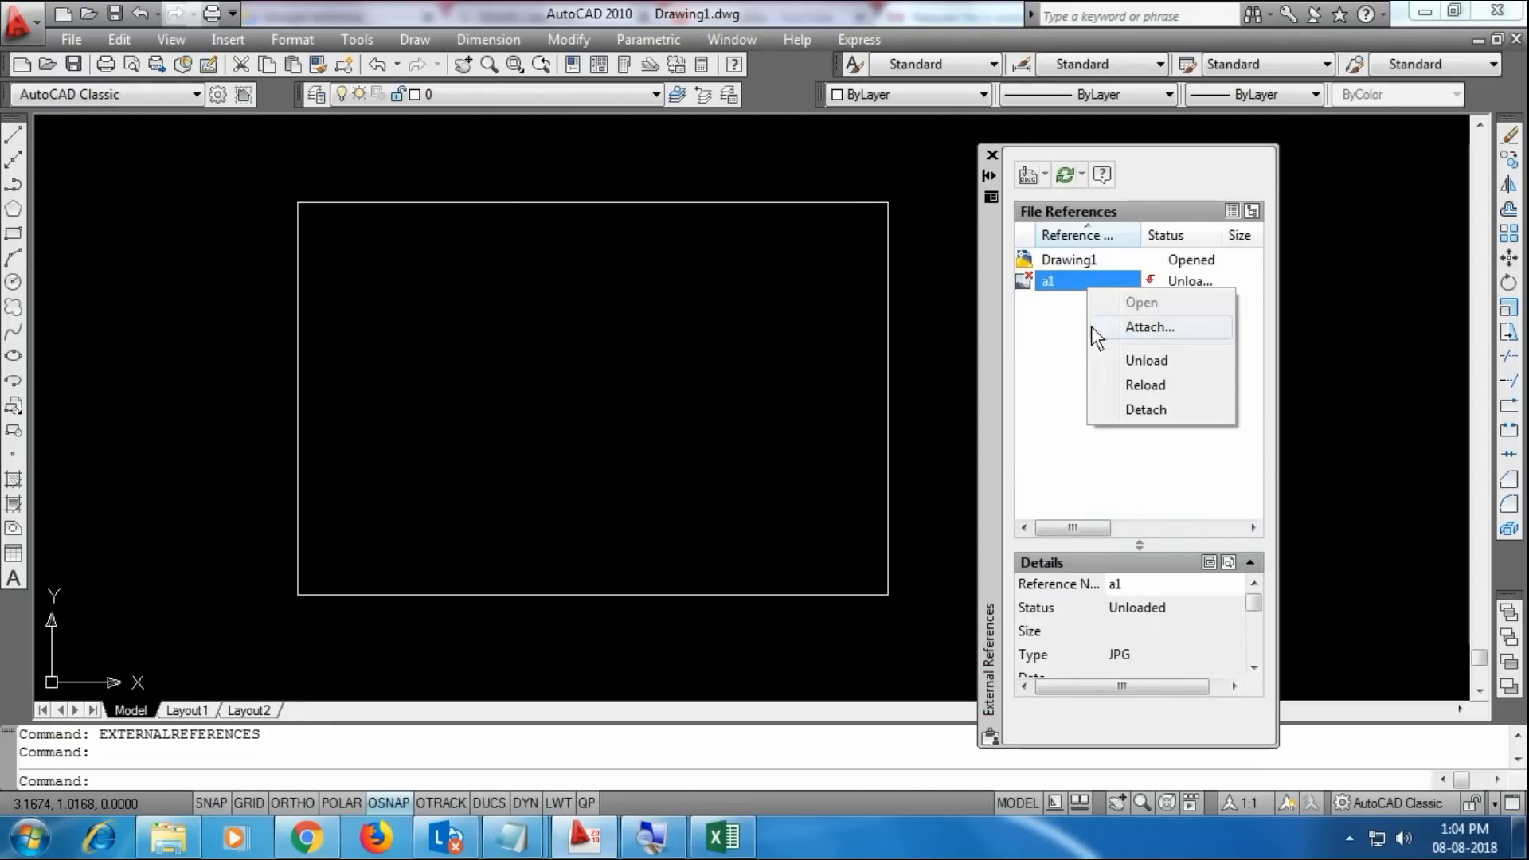
{"action": "left_click", "coordinate": [1121, 387]}
- Open the a1 reference's source picture for viewing, and close the viewer
{"action": "right_click", "coordinate": [1092, 285]}
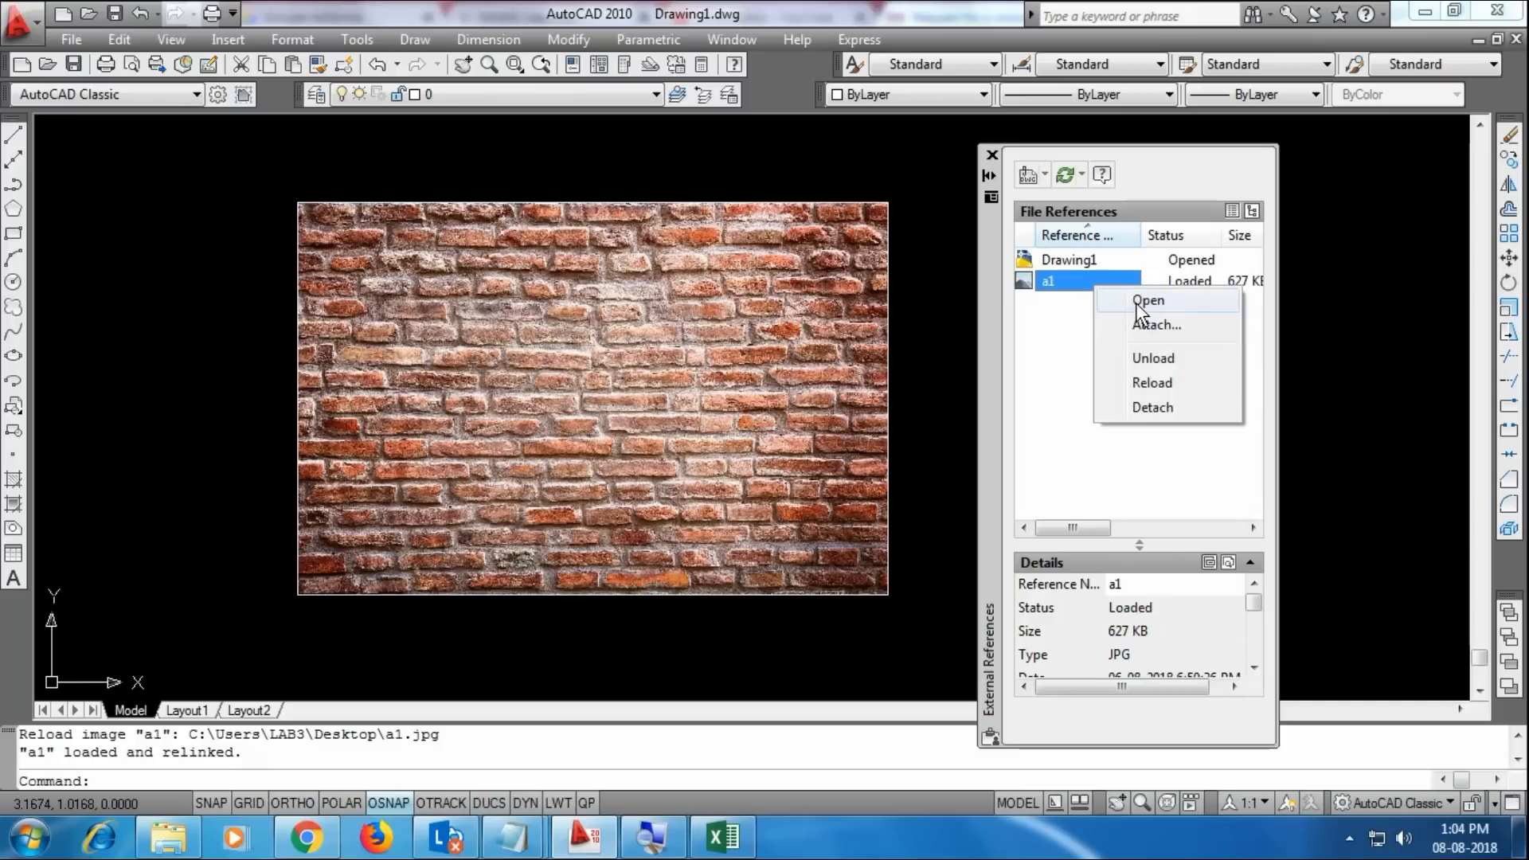
{"action": "left_click", "coordinate": [1135, 303]}
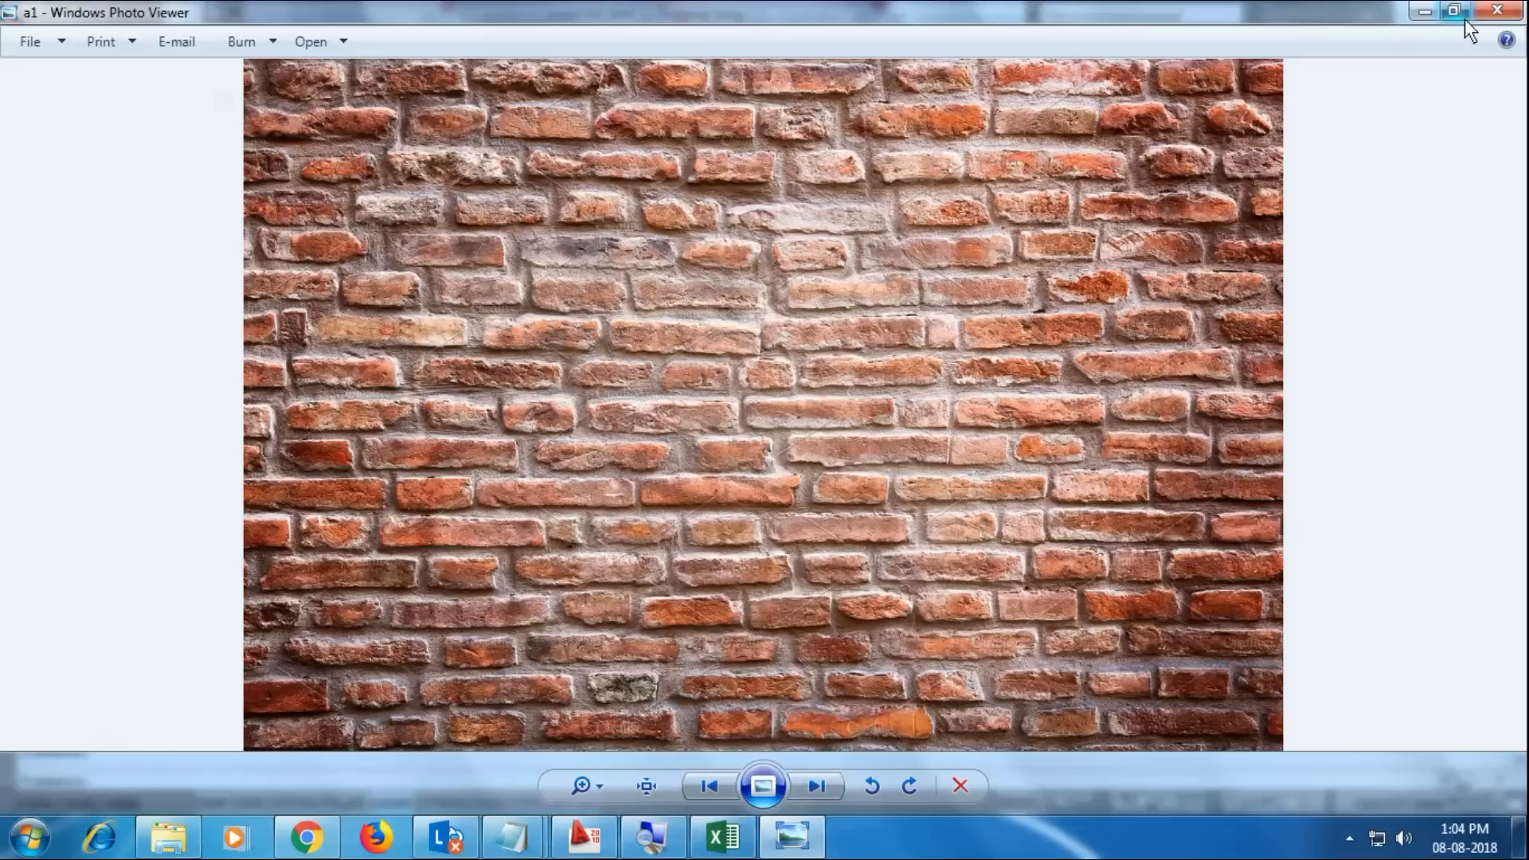
{"action": "left_click", "coordinate": [1484, 16]}
- Deselect the a1 reference without detaching it, and close External References
{"action": "right_click", "coordinate": [1073, 284]}
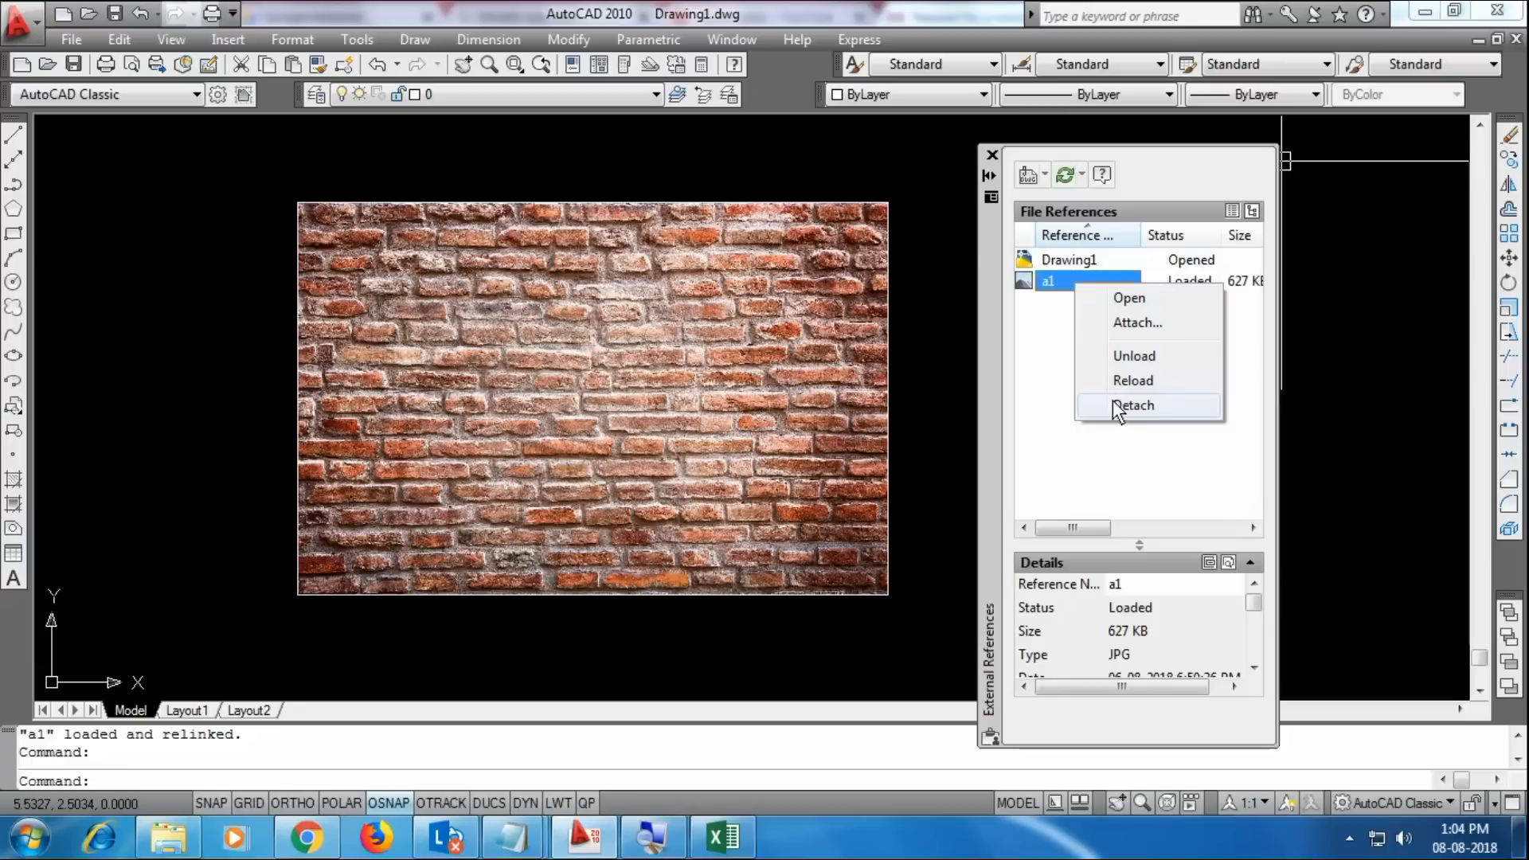
{"action": "left_click", "coordinate": [1047, 367]}
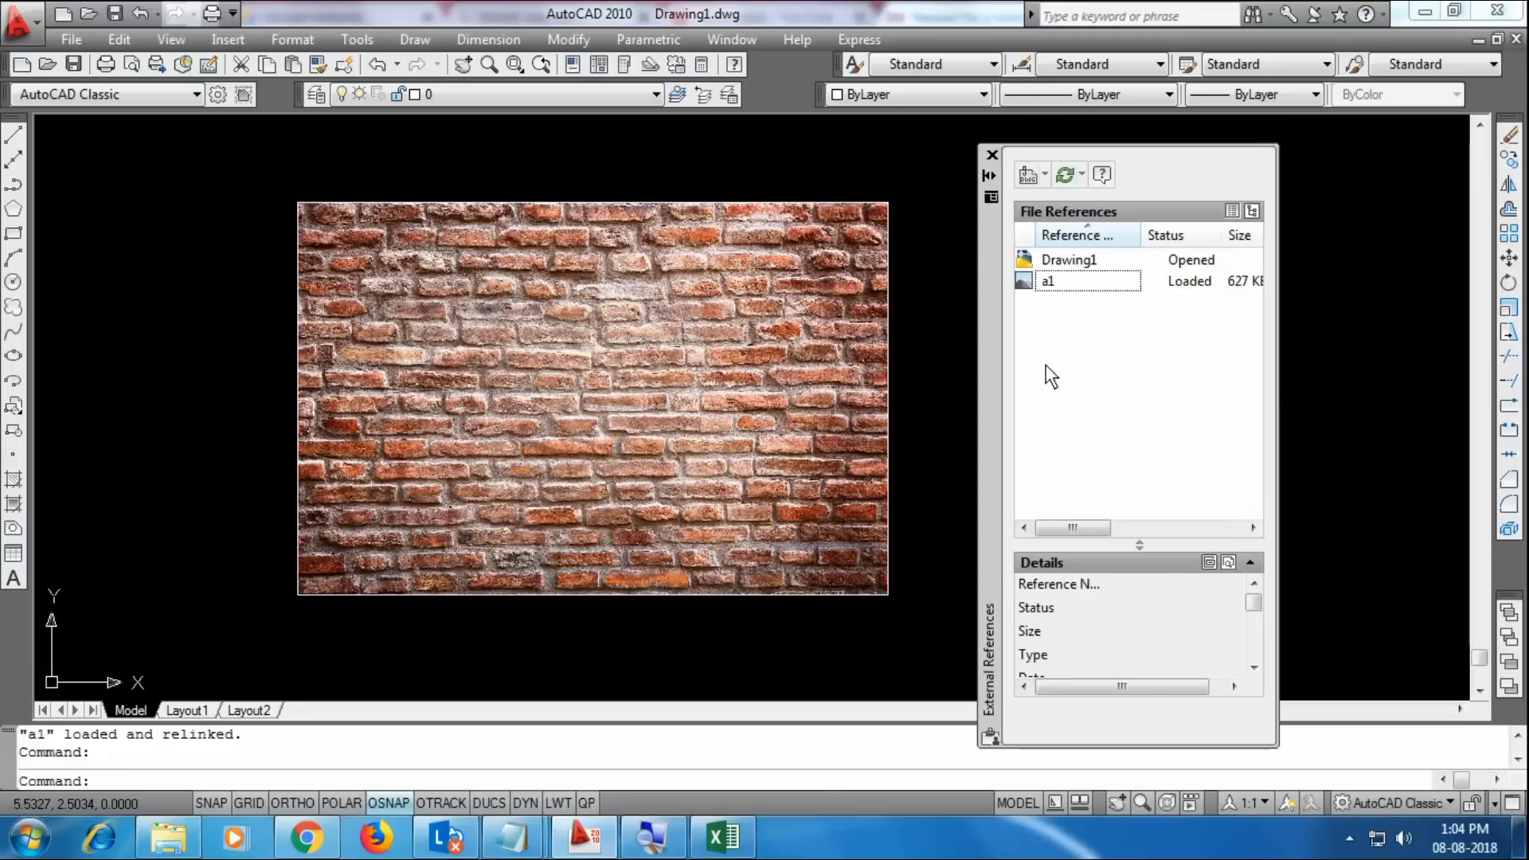
{"action": "left_click", "coordinate": [991, 154]}
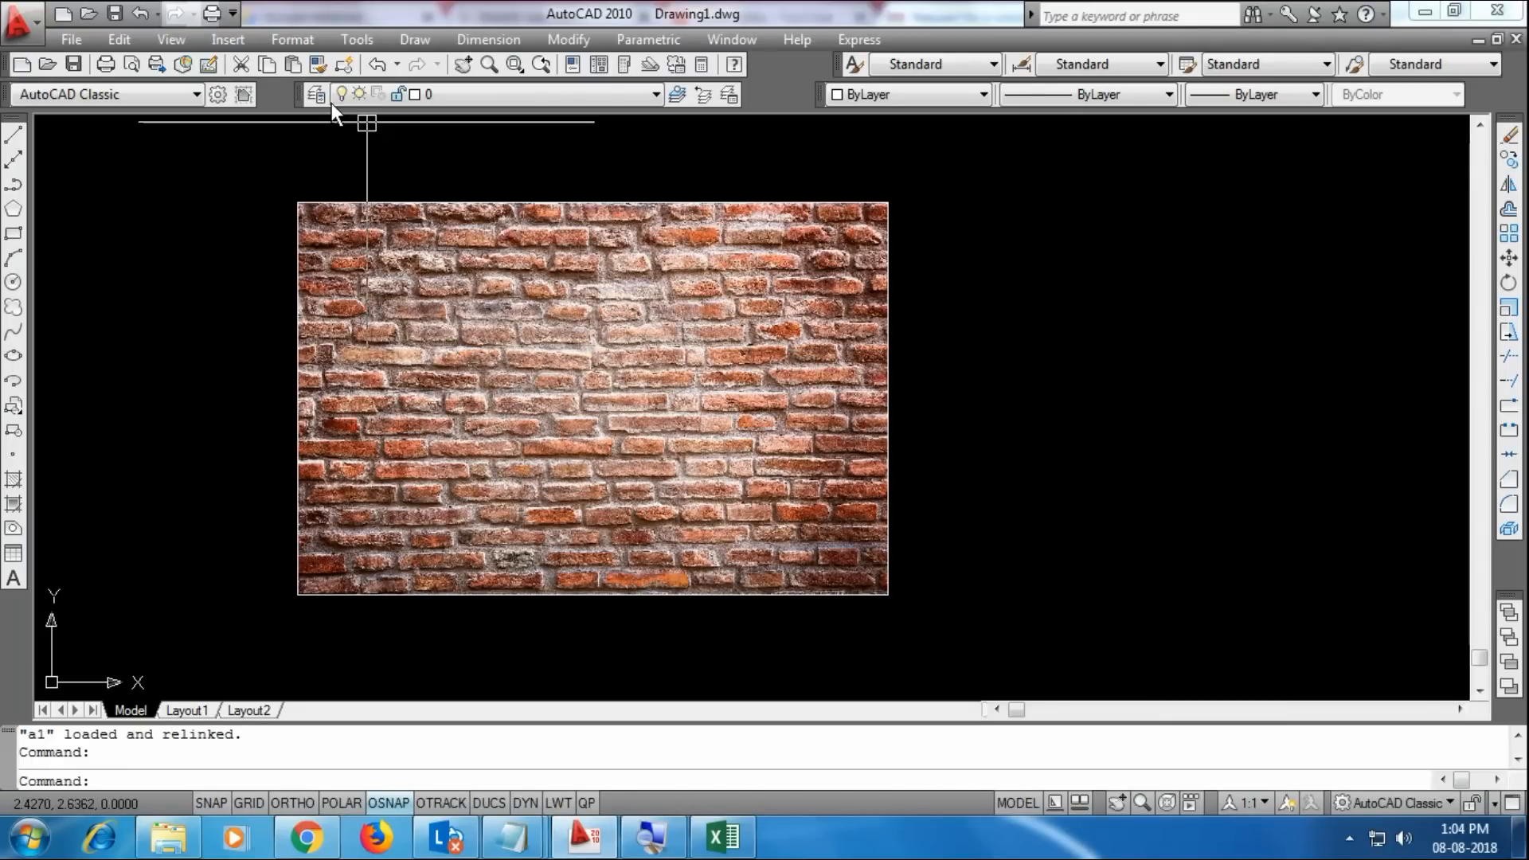
{"action": "left_click", "coordinate": [229, 40]}
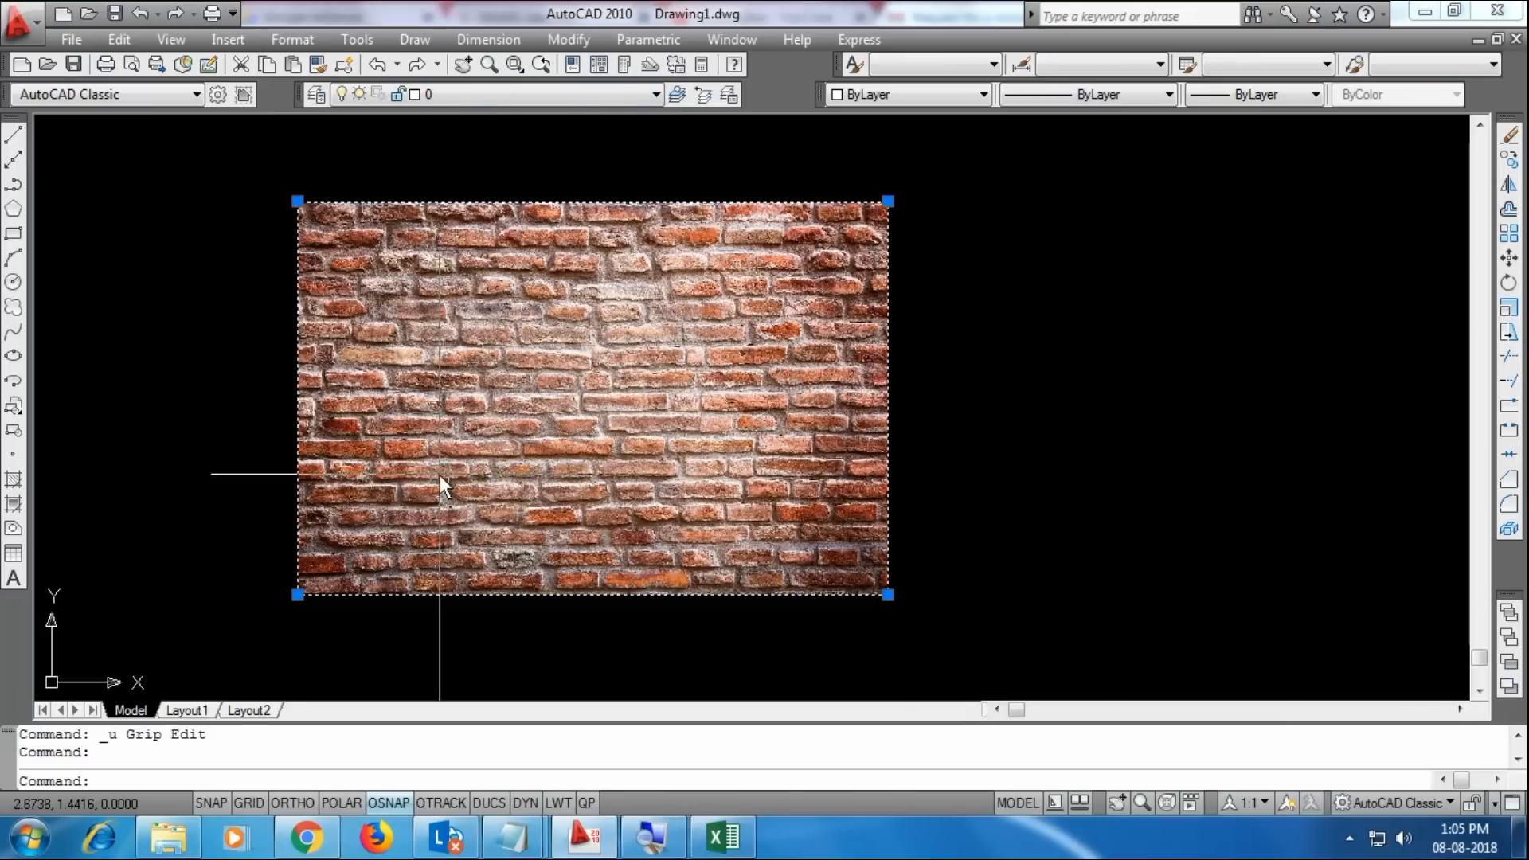
- Try several smaller and larger sizes for the brick image by stretching its upper-right corner grip
{"action": "left_click", "coordinate": [890, 203]}
{"action": "left_click", "coordinate": [588, 399]}
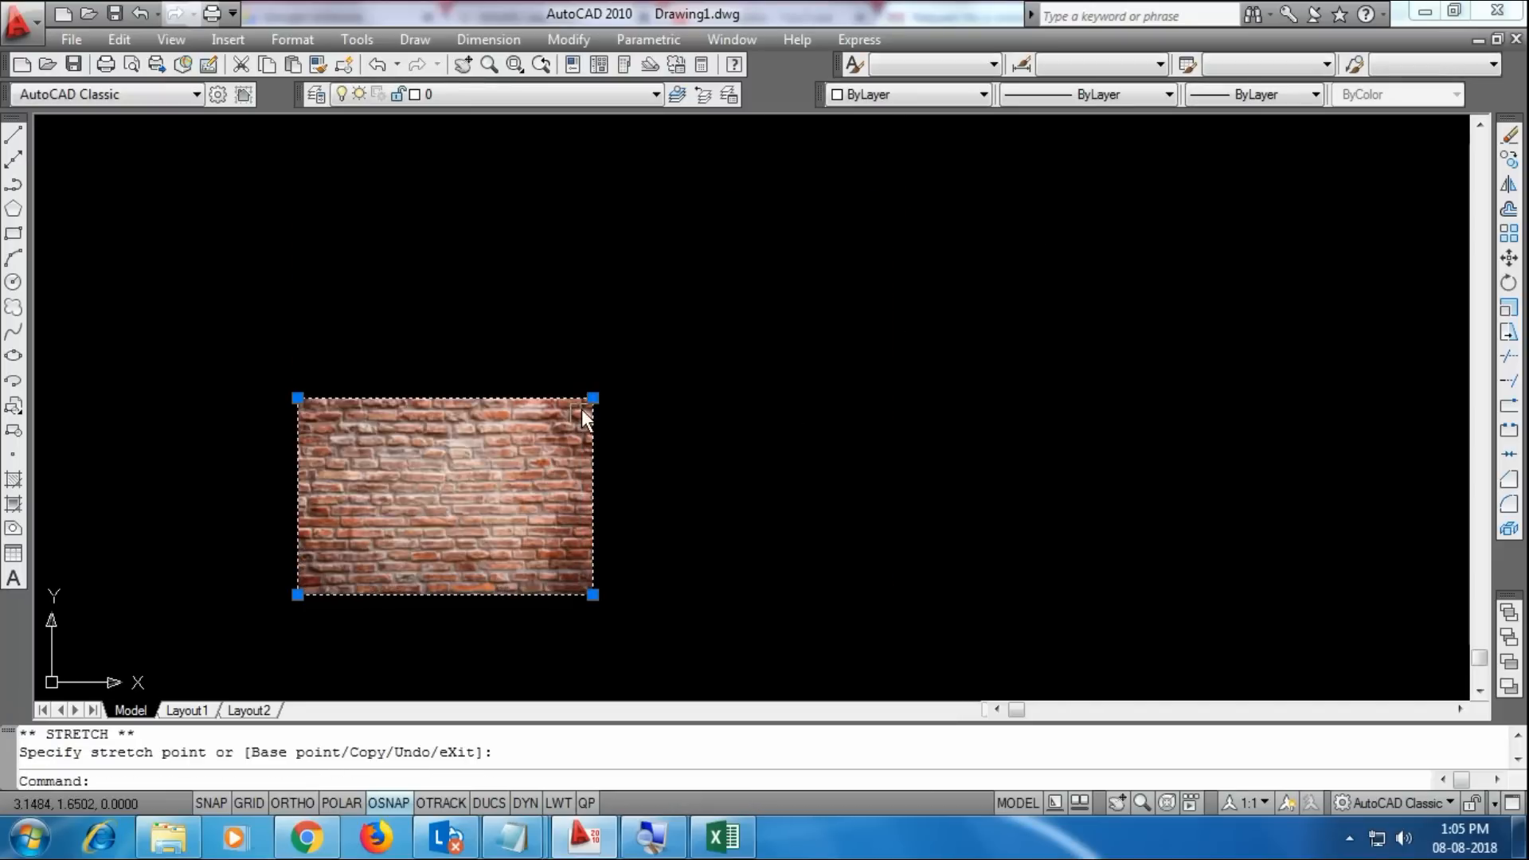
{"action": "left_click", "coordinate": [590, 396]}
{"action": "left_click", "coordinate": [527, 452]}
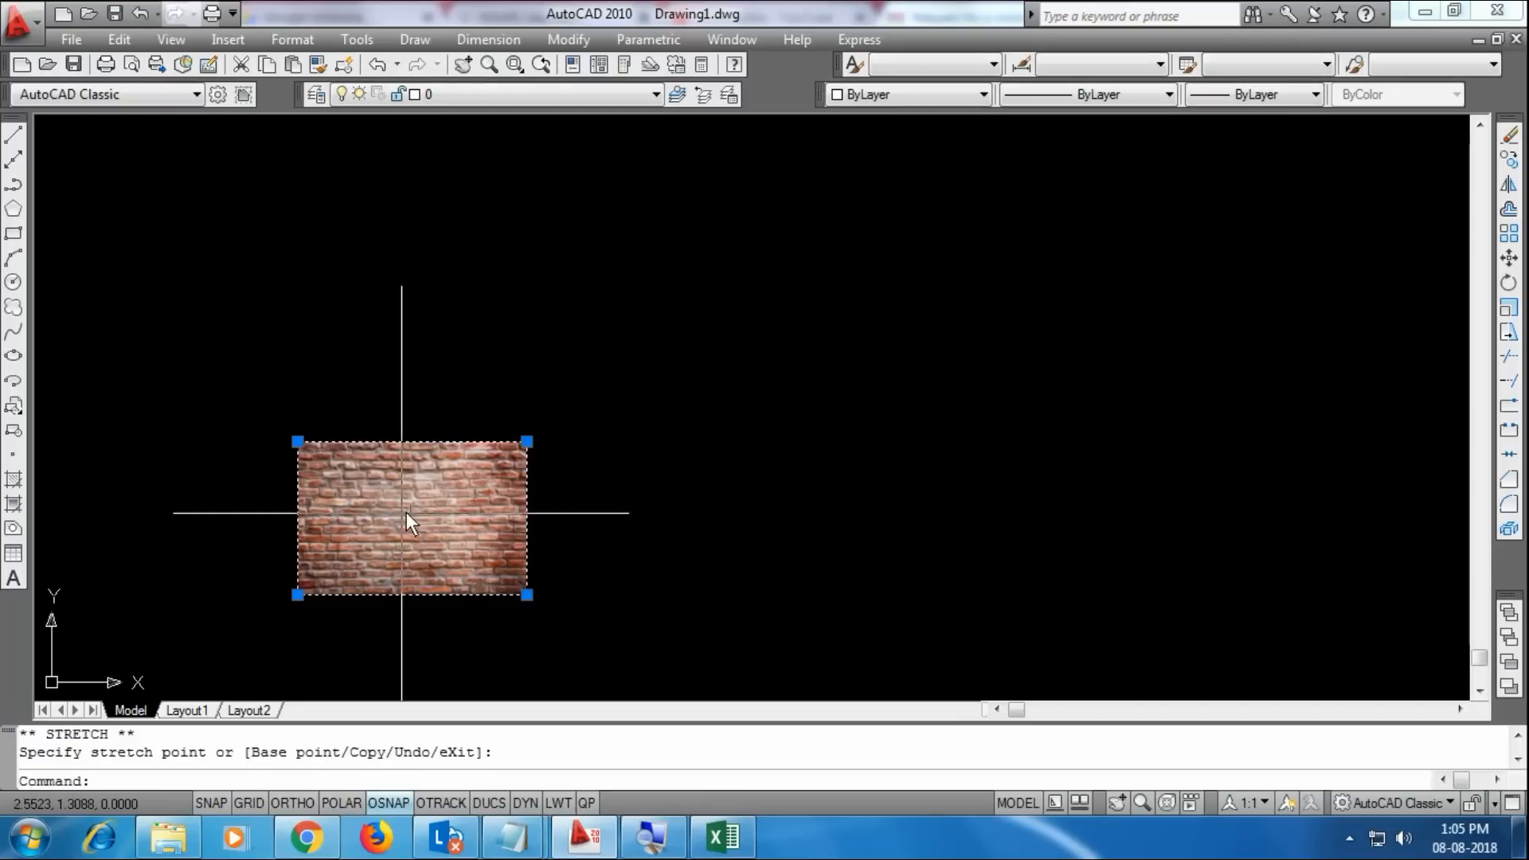
{"action": "left_click", "coordinate": [526, 441]}
{"action": "left_click", "coordinate": [816, 253]}
{"action": "left_click", "coordinate": [816, 248]}
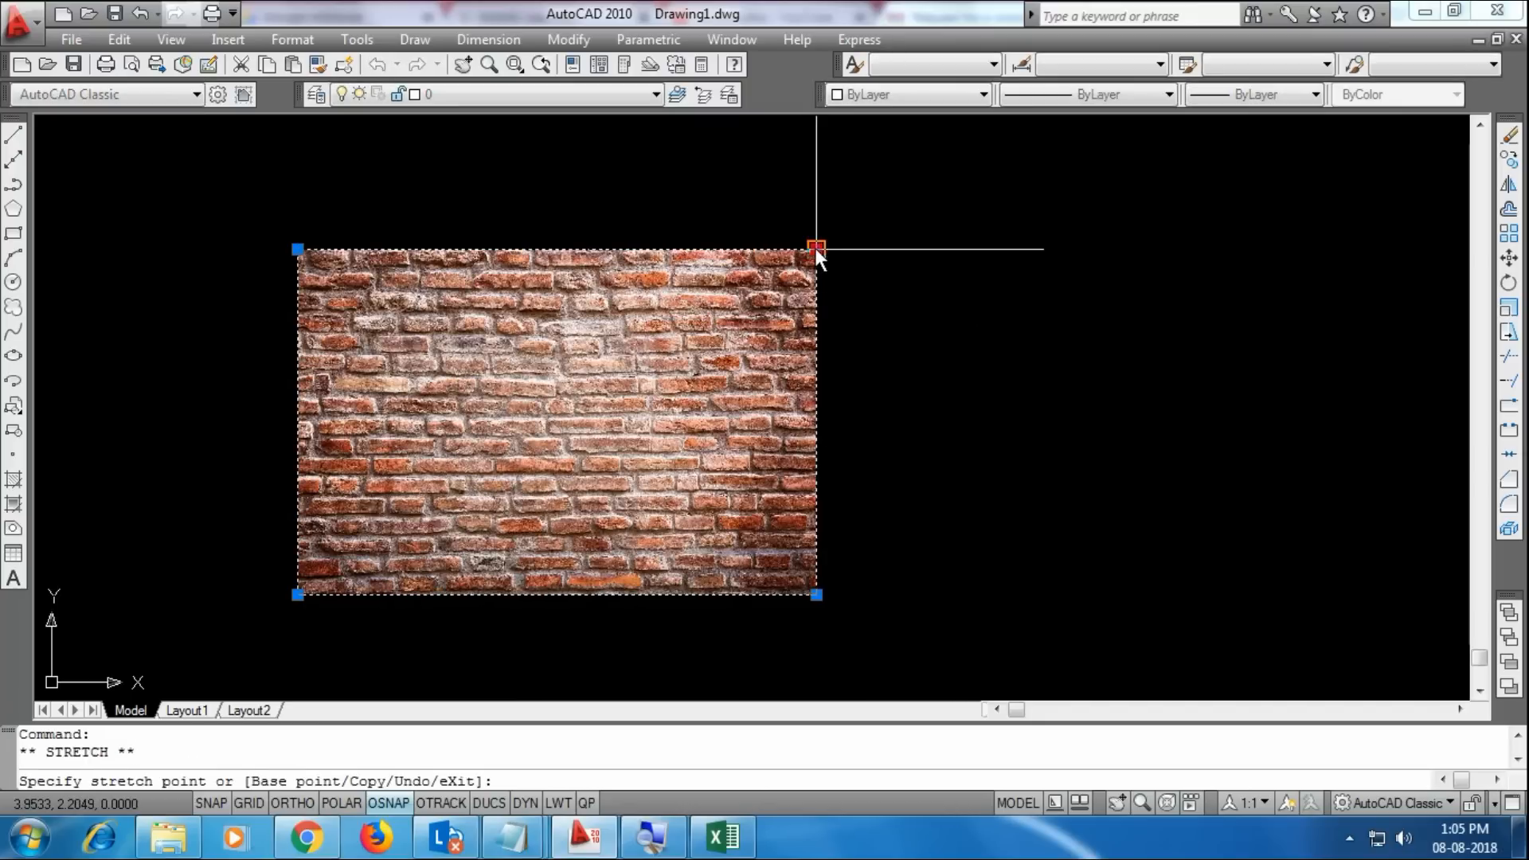
{"action": "left_click", "coordinate": [902, 192]}
{"action": "left_click", "coordinate": [901, 192]}
{"action": "left_click", "coordinate": [705, 323]}
{"action": "left_click", "coordinate": [705, 323]}
{"action": "left_click", "coordinate": [578, 408]}
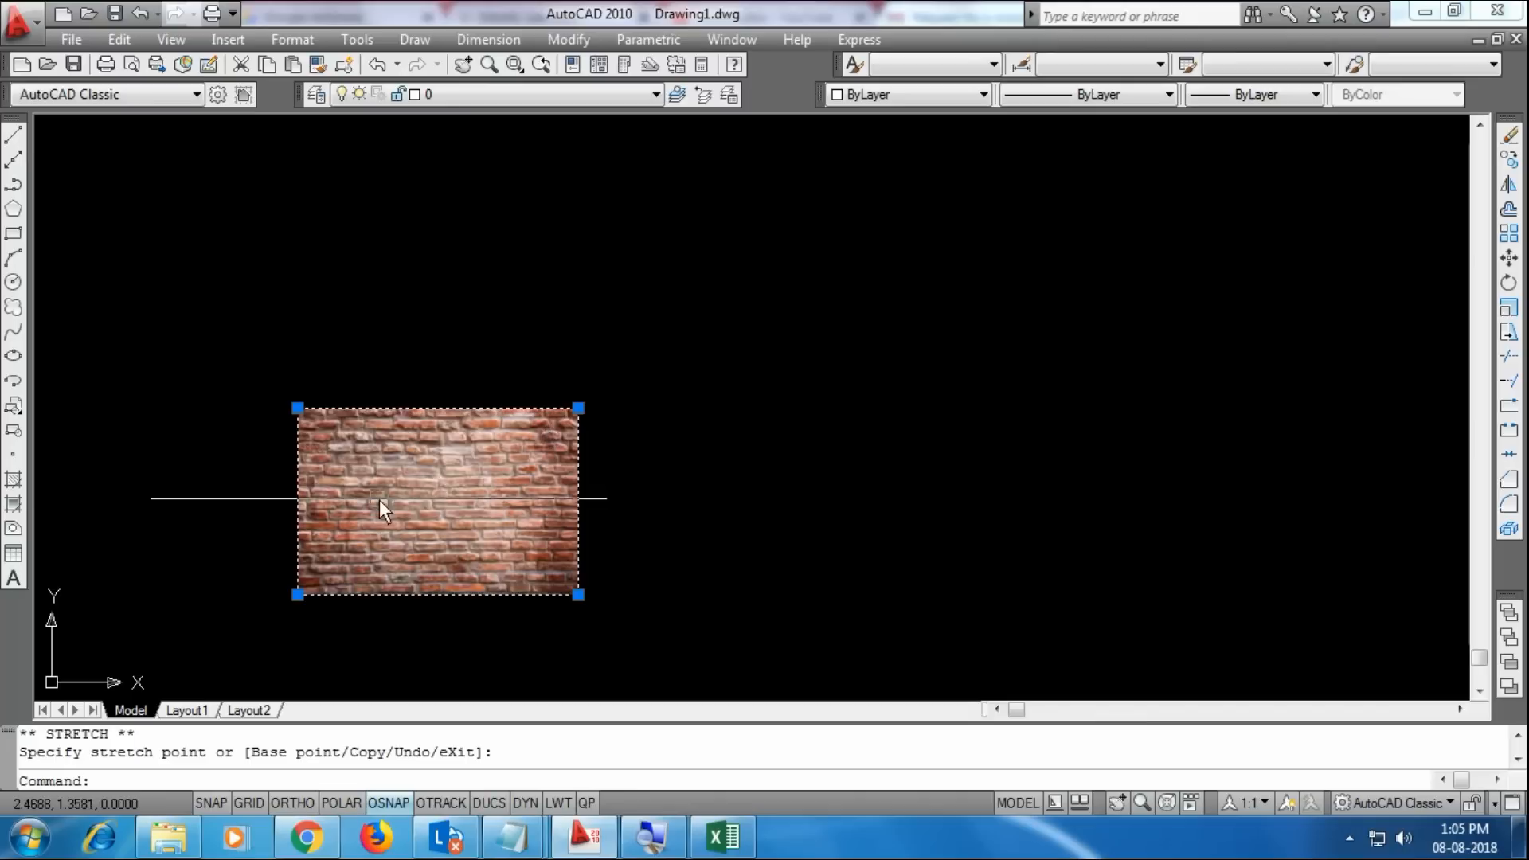
- Enlarge the brick image from its upper-right corner to slightly more than its original size
{"action": "left_click", "coordinate": [579, 409]}
{"action": "left_click", "coordinate": [919, 181]}
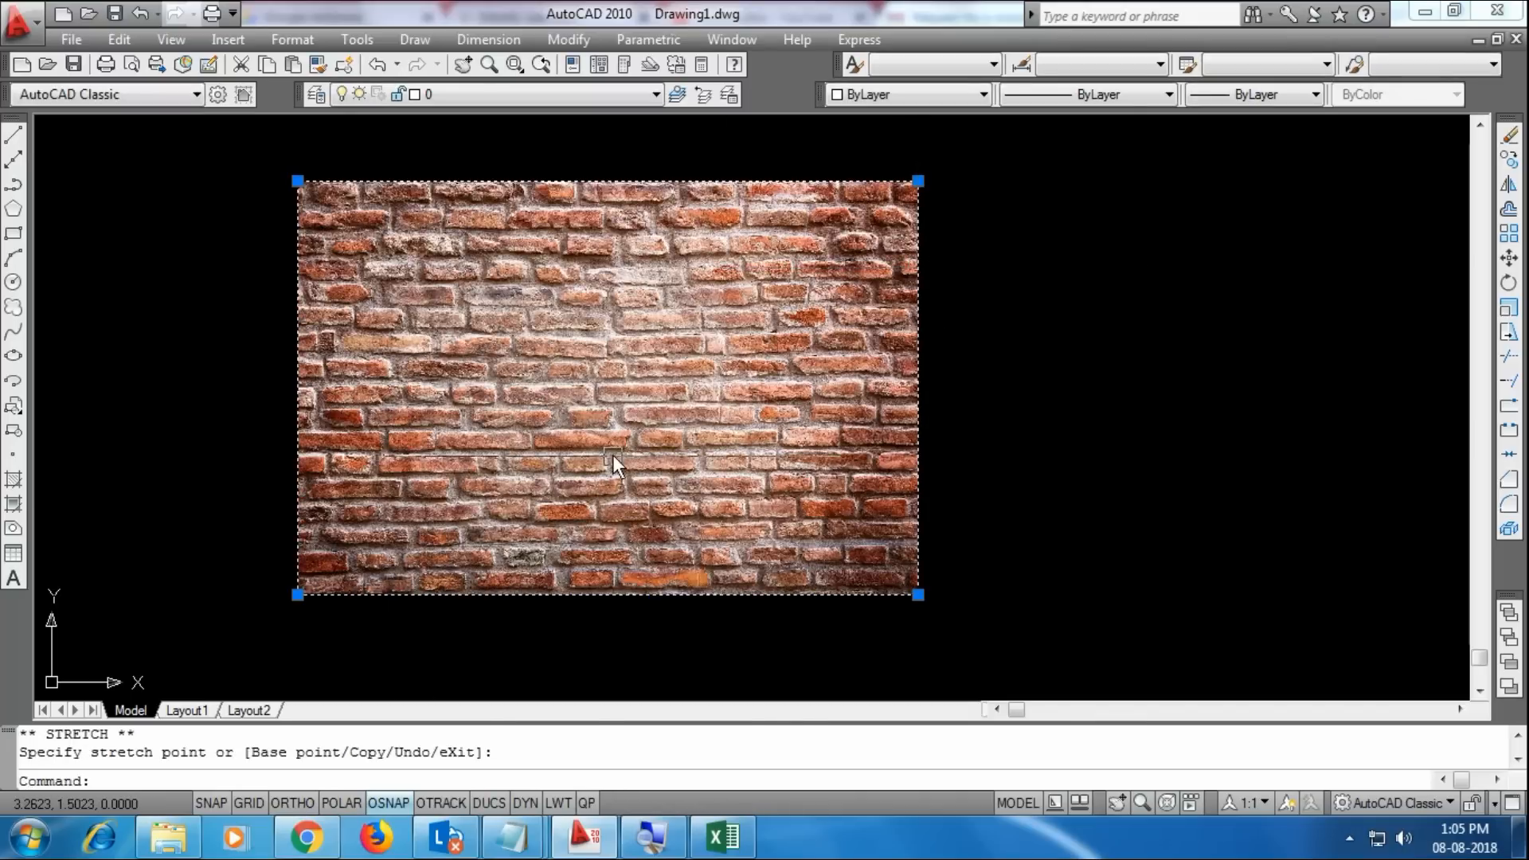
{"action": "scroll", "coordinate": [640, 333], "scroll_direction": "up", "scroll_amount": 1}
{"action": "scroll", "coordinate": [642, 337], "scroll_direction": "down", "scroll_amount": 2}
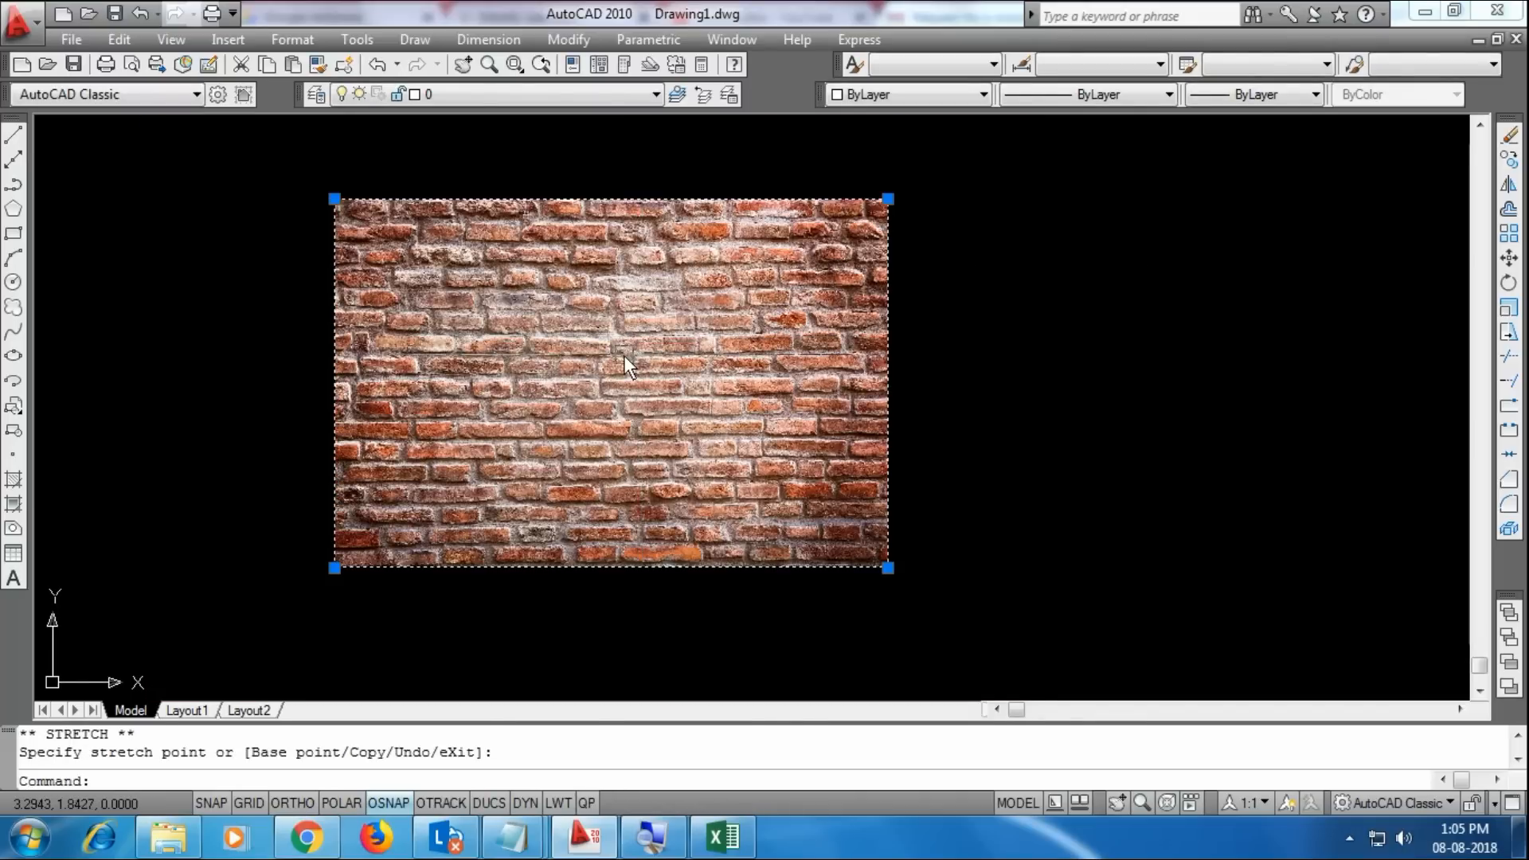